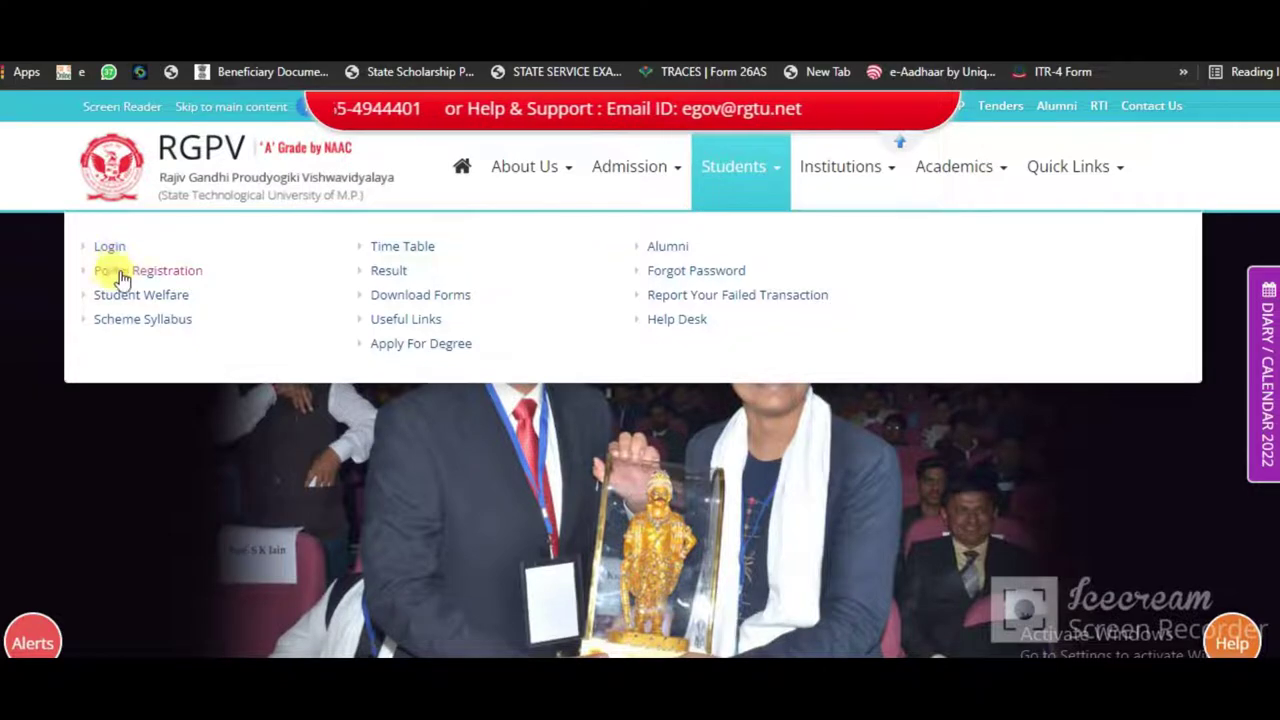
Step: Go to Students > Portal Registration to reach the Student Registration page
{"action": "left_click", "coordinate": [150, 270]}
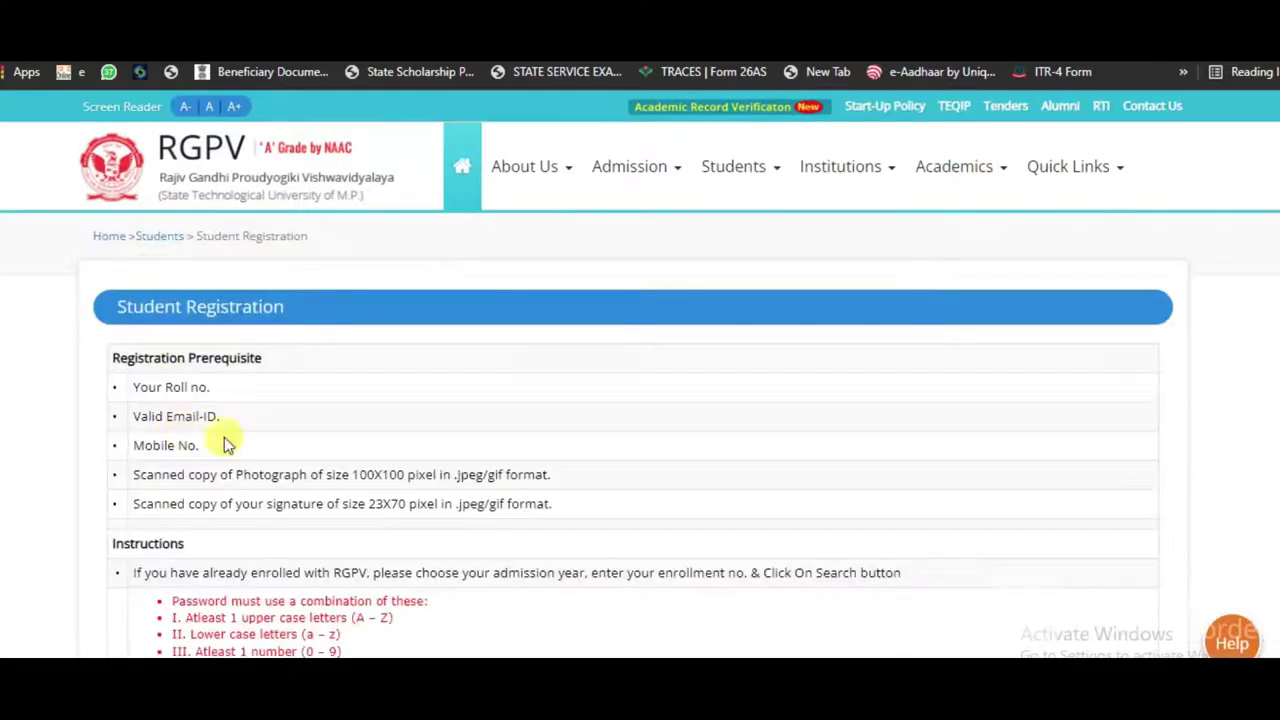
Step: Try institution 0205 first, then set the course to B.Tech
{"action": "scroll", "coordinate": [351, 437], "scroll_direction": "down", "scroll_amount": 4}
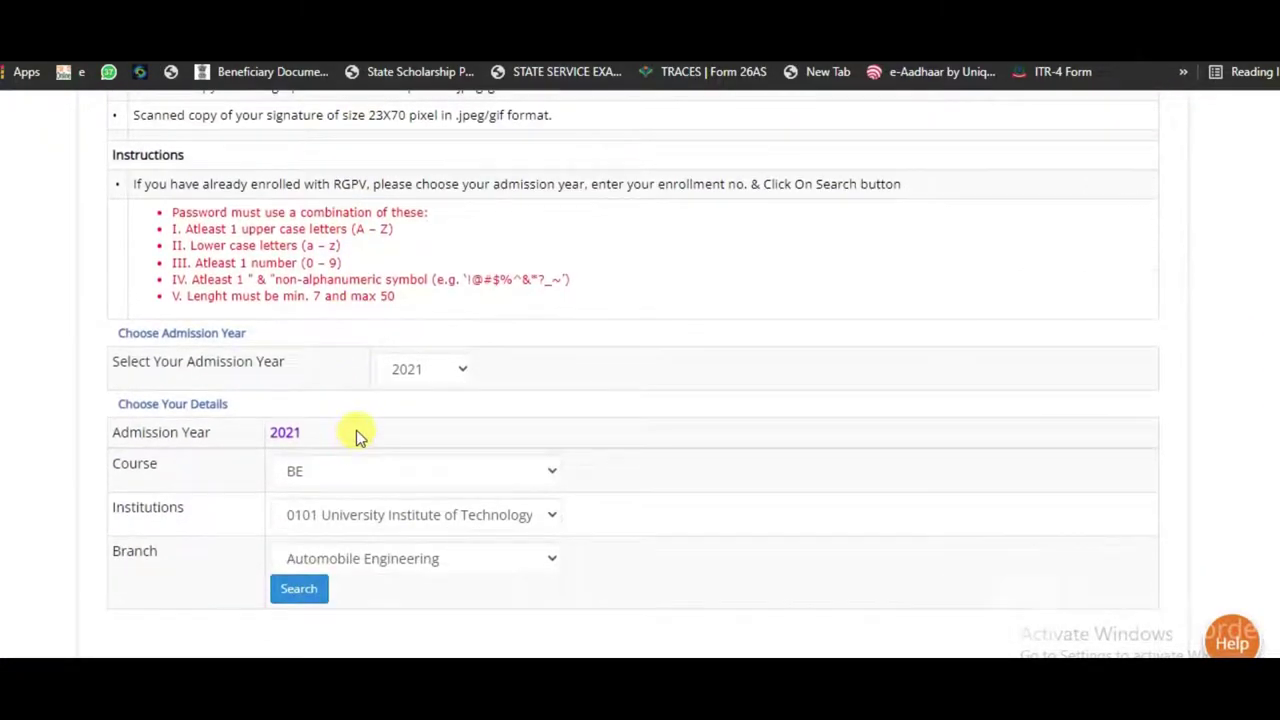
{"action": "scroll", "coordinate": [356, 435], "scroll_direction": "down", "scroll_amount": 2}
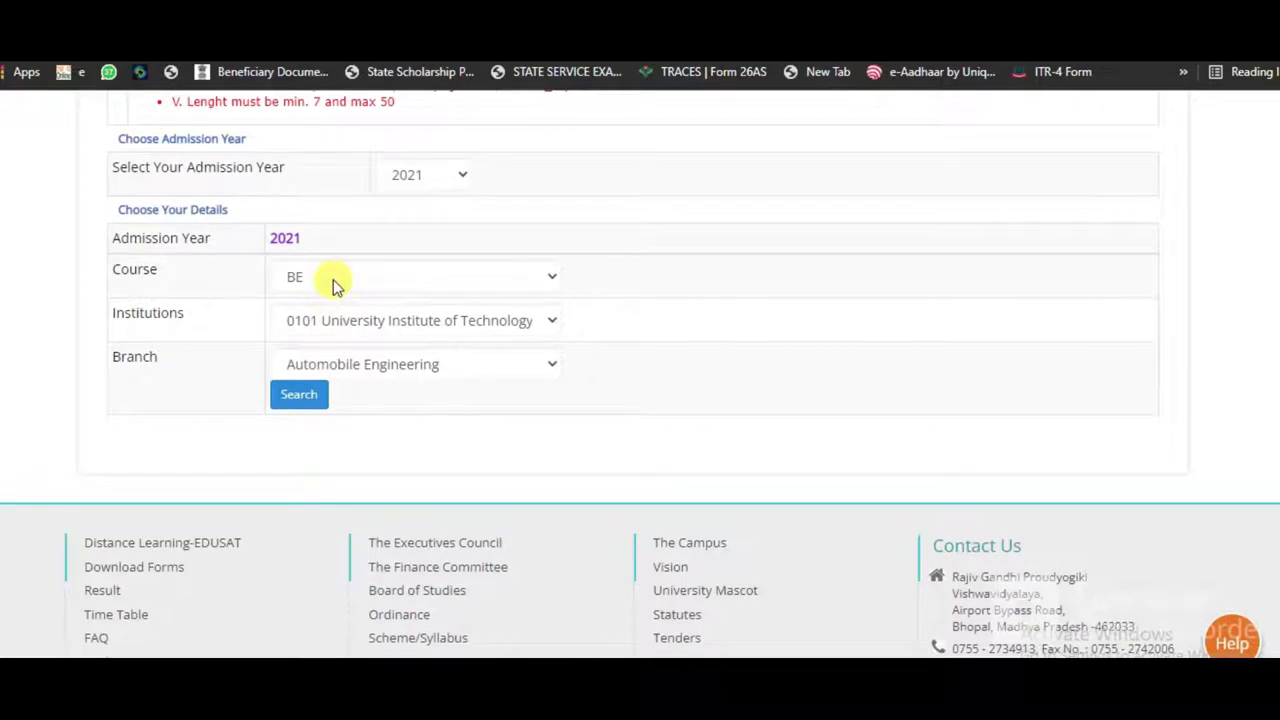
{"action": "left_click", "coordinate": [390, 328]}
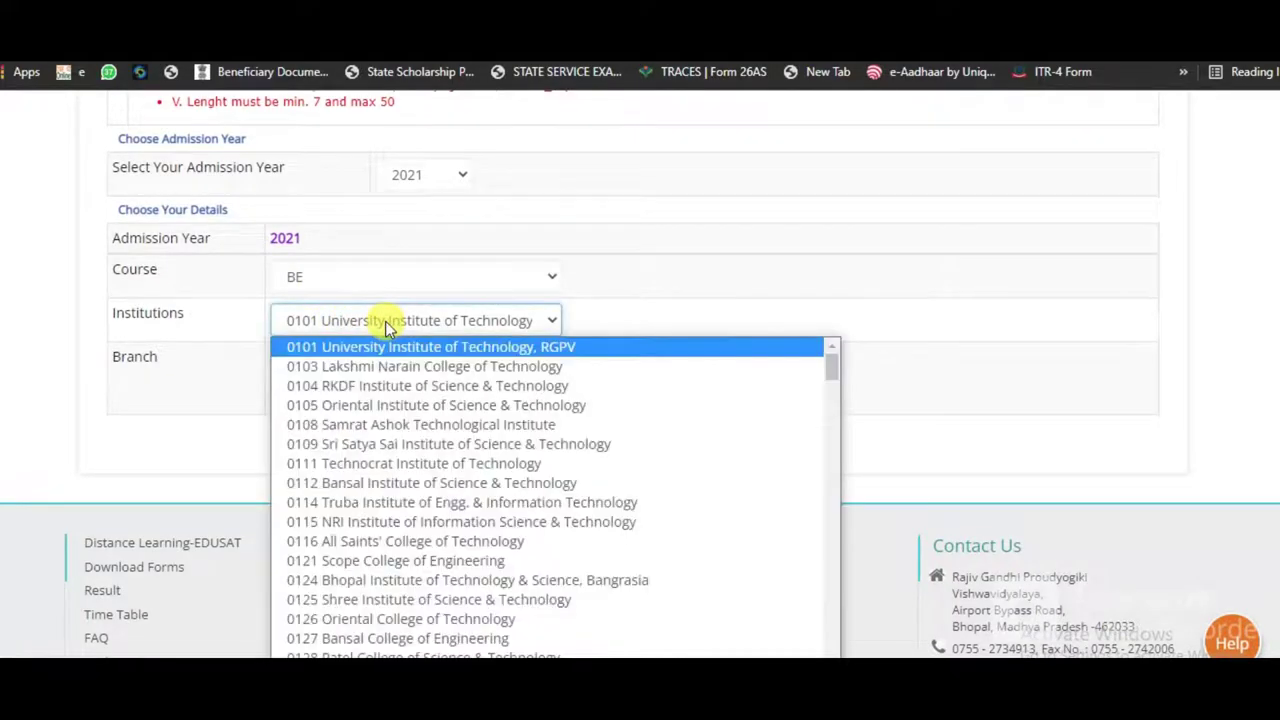
{"action": "type", "text": "0205"}
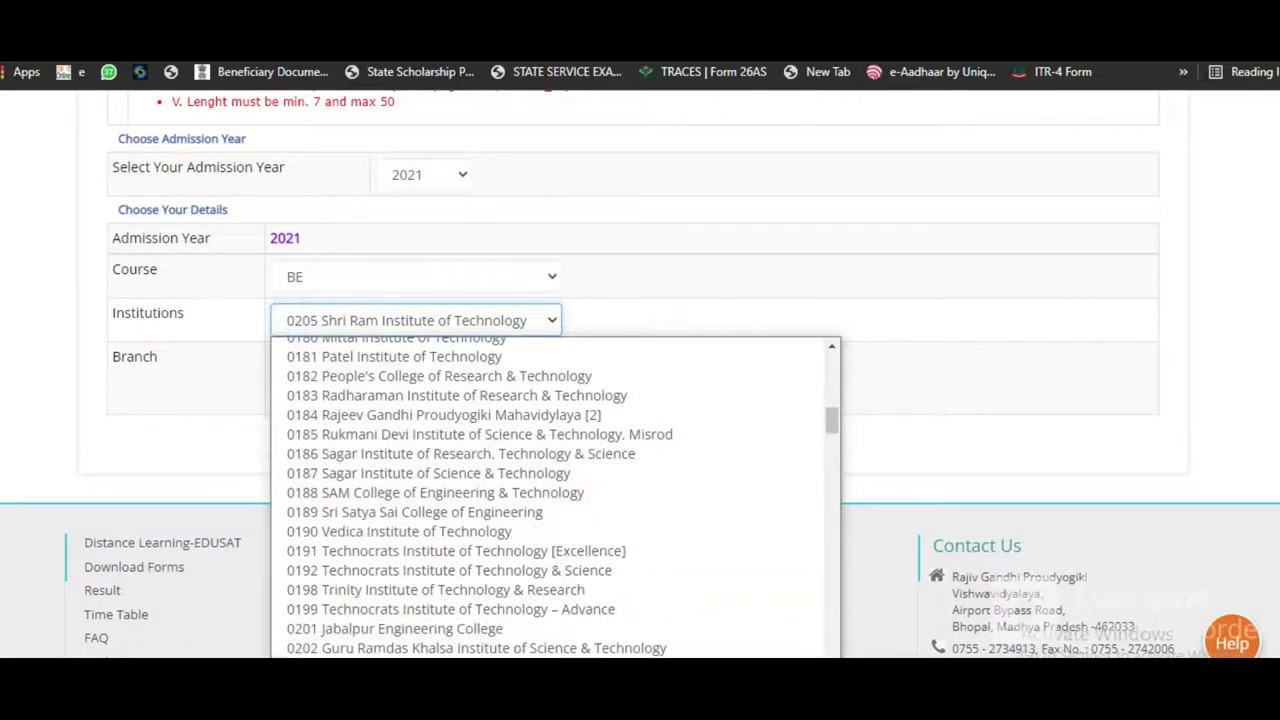
{"action": "key", "text": "Return"}
{"action": "left_click", "coordinate": [366, 374]}
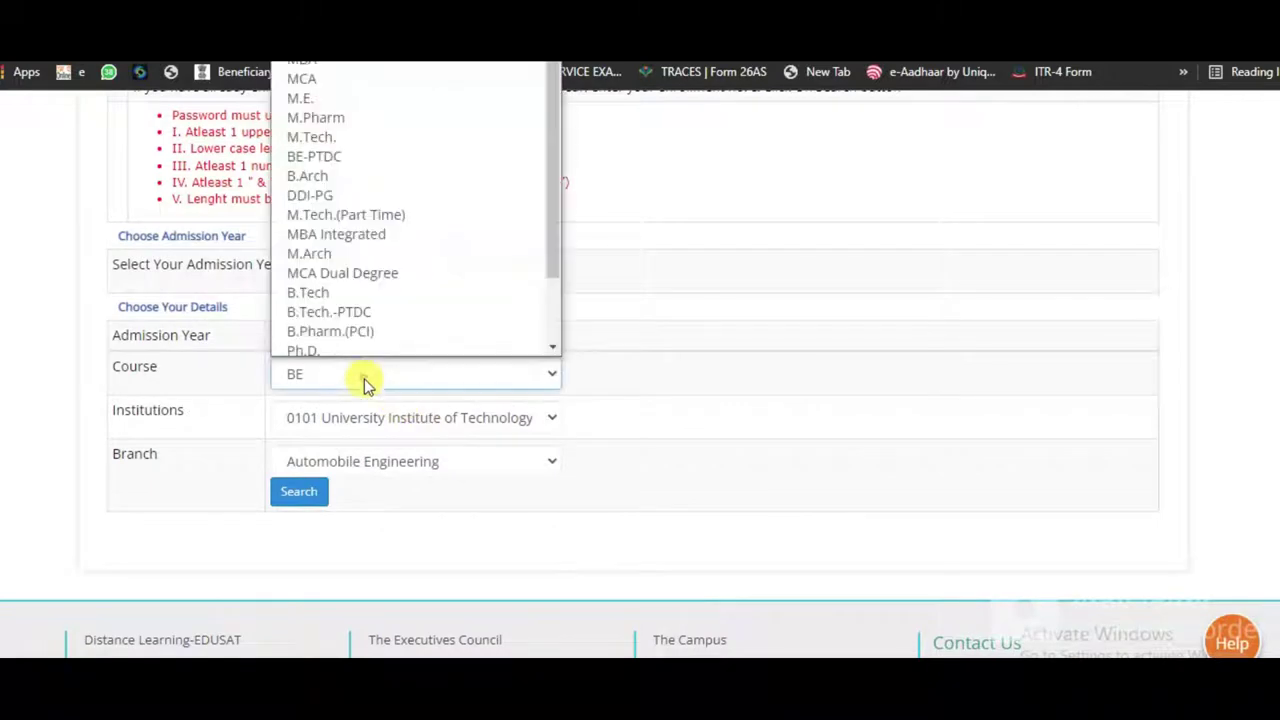
{"action": "left_click", "coordinate": [311, 290]}
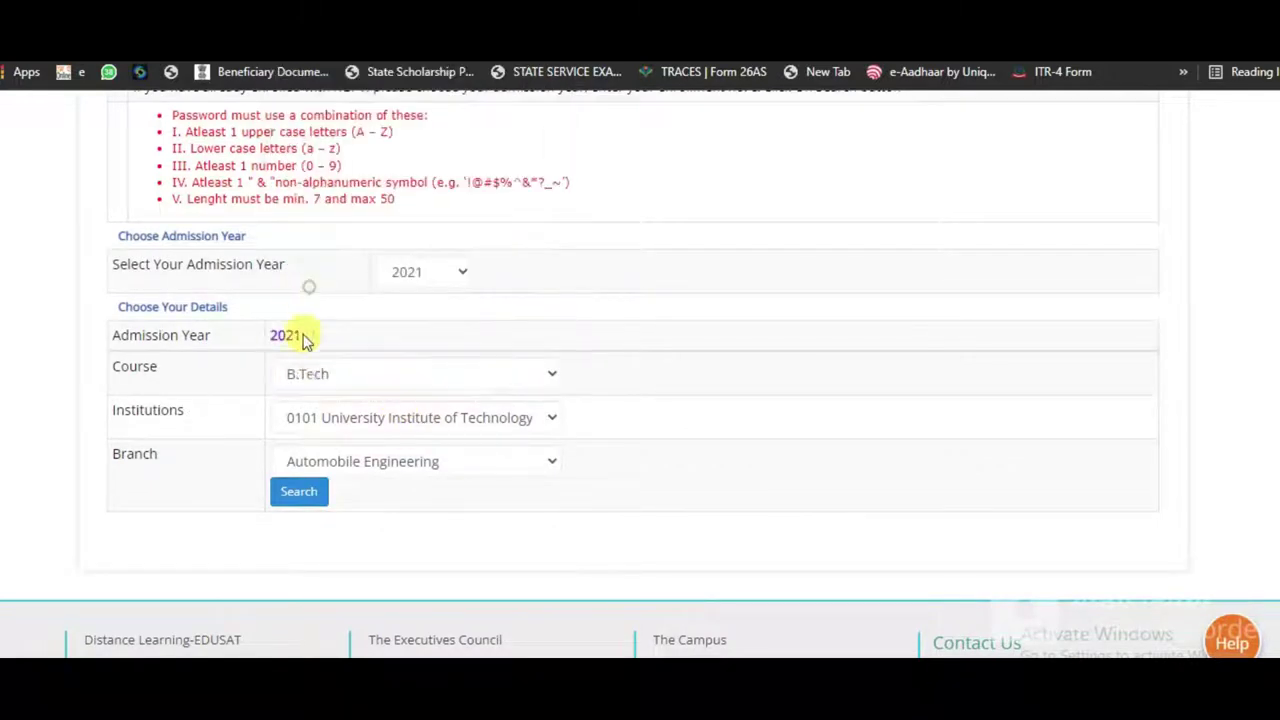
Step: Choose institution 0228 Shri Ram Group of Institutions and the Mechanical Engineering branch
{"action": "left_click", "coordinate": [313, 417]}
{"action": "type", "text": "0228 Shri Ram Group of Institutions"}
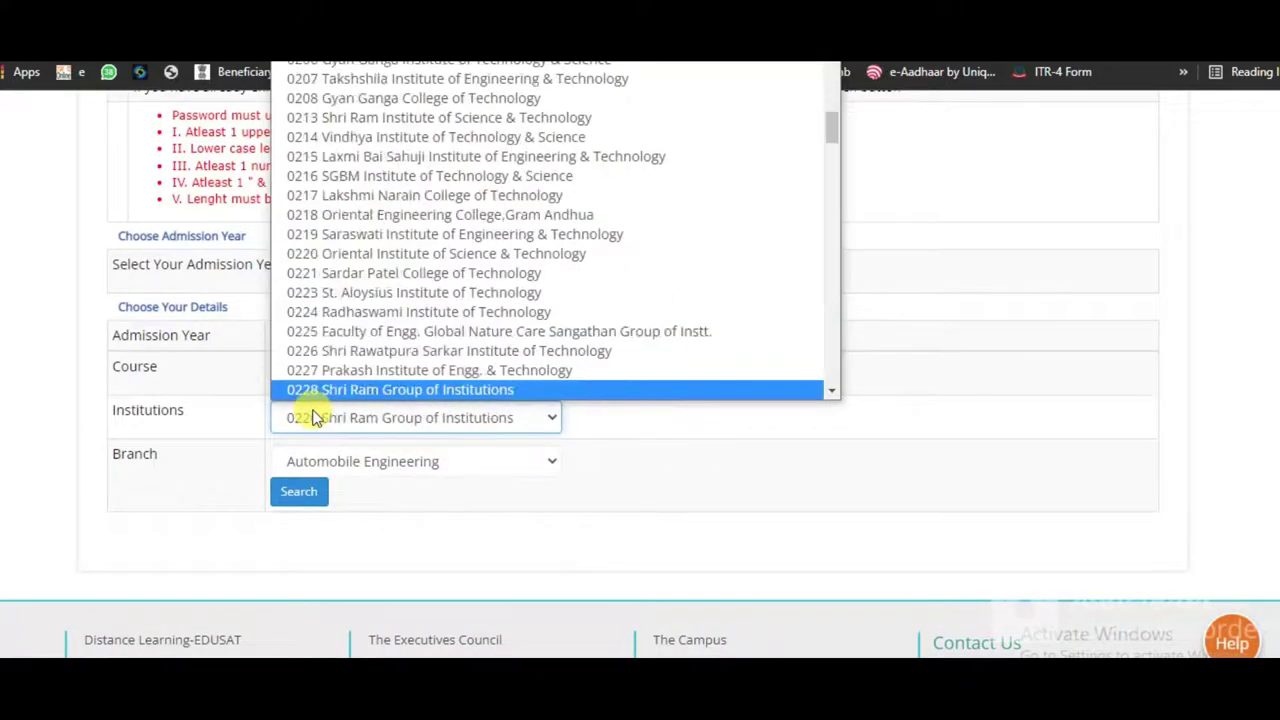
{"action": "key", "text": "Return"}
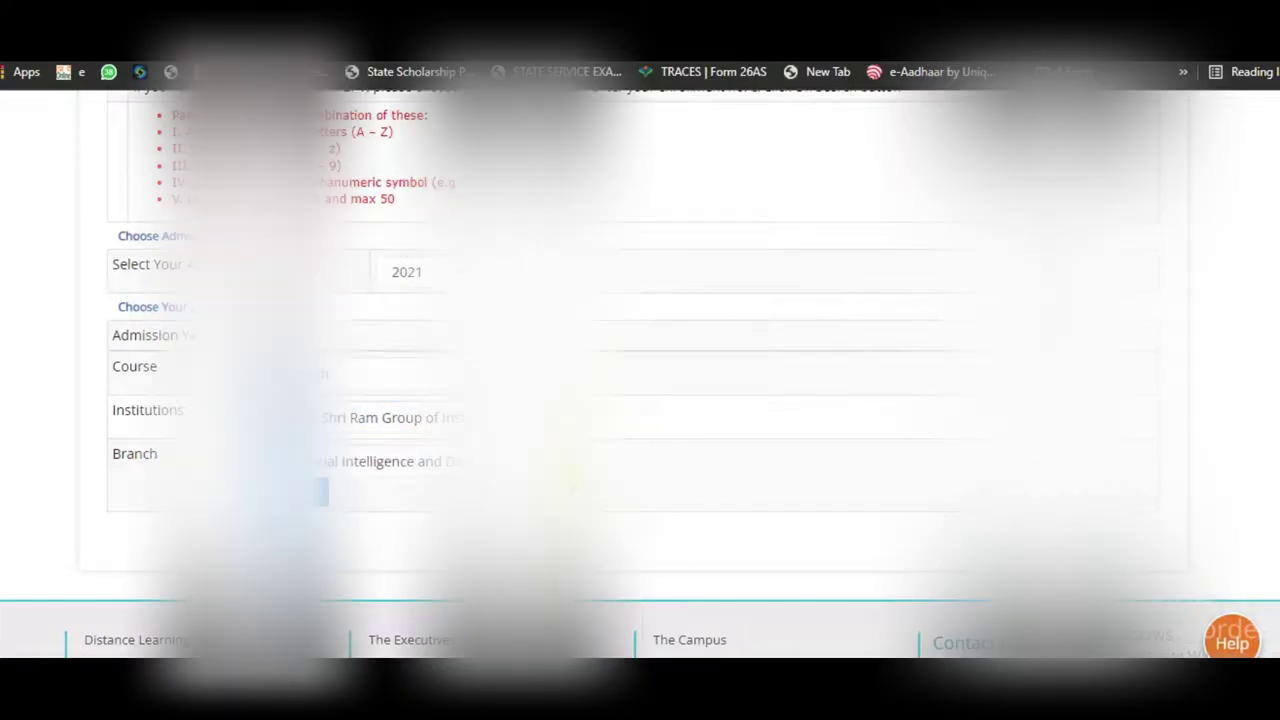
{"action": "left_click", "coordinate": [320, 461]}
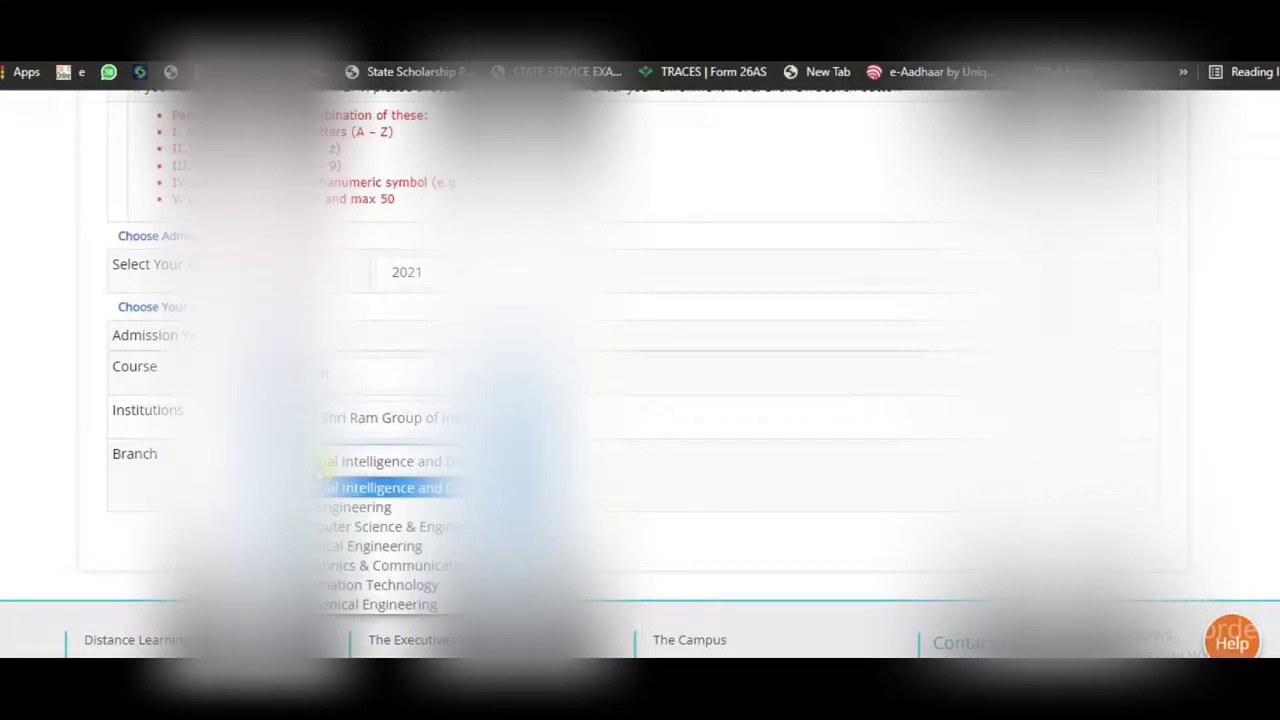
{"action": "left_click", "coordinate": [322, 606]}
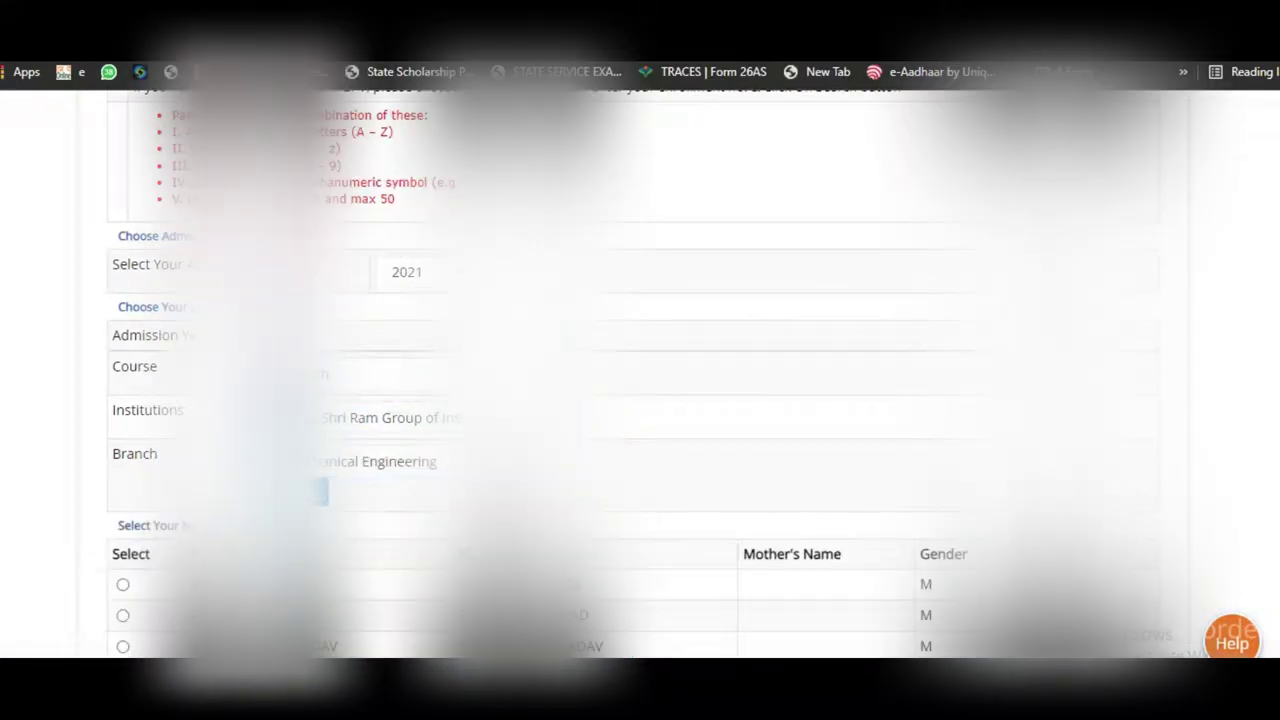
Step: Select the student's own record in the list to reveal the 260 payment details
{"action": "scroll", "coordinate": [366, 463], "scroll_direction": "down", "scroll_amount": 3}
{"action": "scroll", "coordinate": [640, 375], "scroll_direction": "down", "scroll_amount": 2}
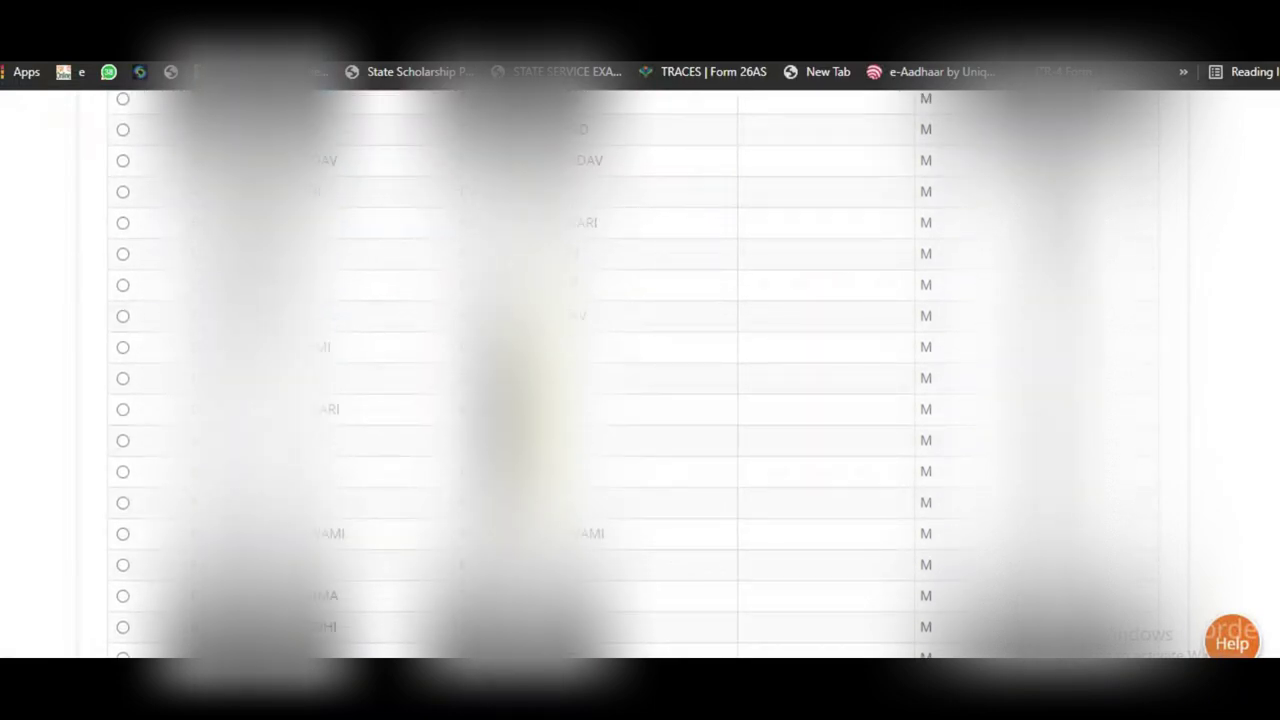
{"action": "scroll", "coordinate": [443, 406], "scroll_direction": "down", "scroll_amount": 1}
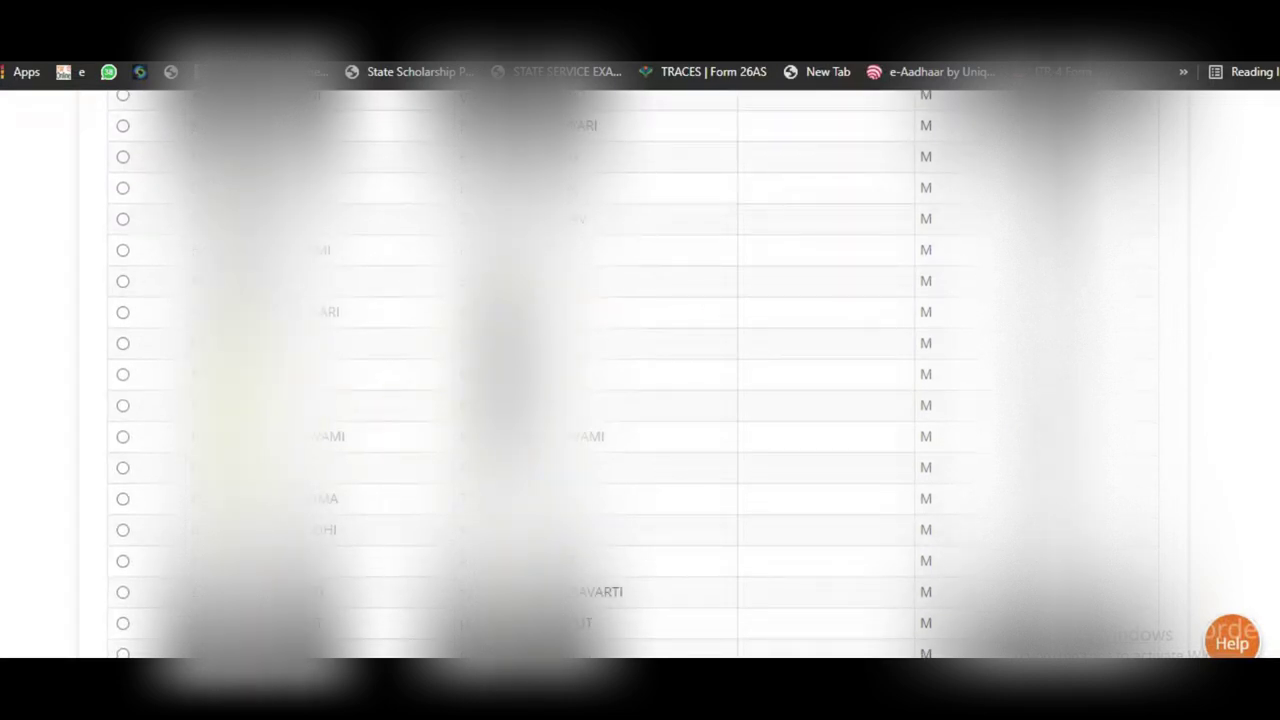
{"action": "scroll", "coordinate": [640, 375], "scroll_direction": "up", "scroll_amount": 1}
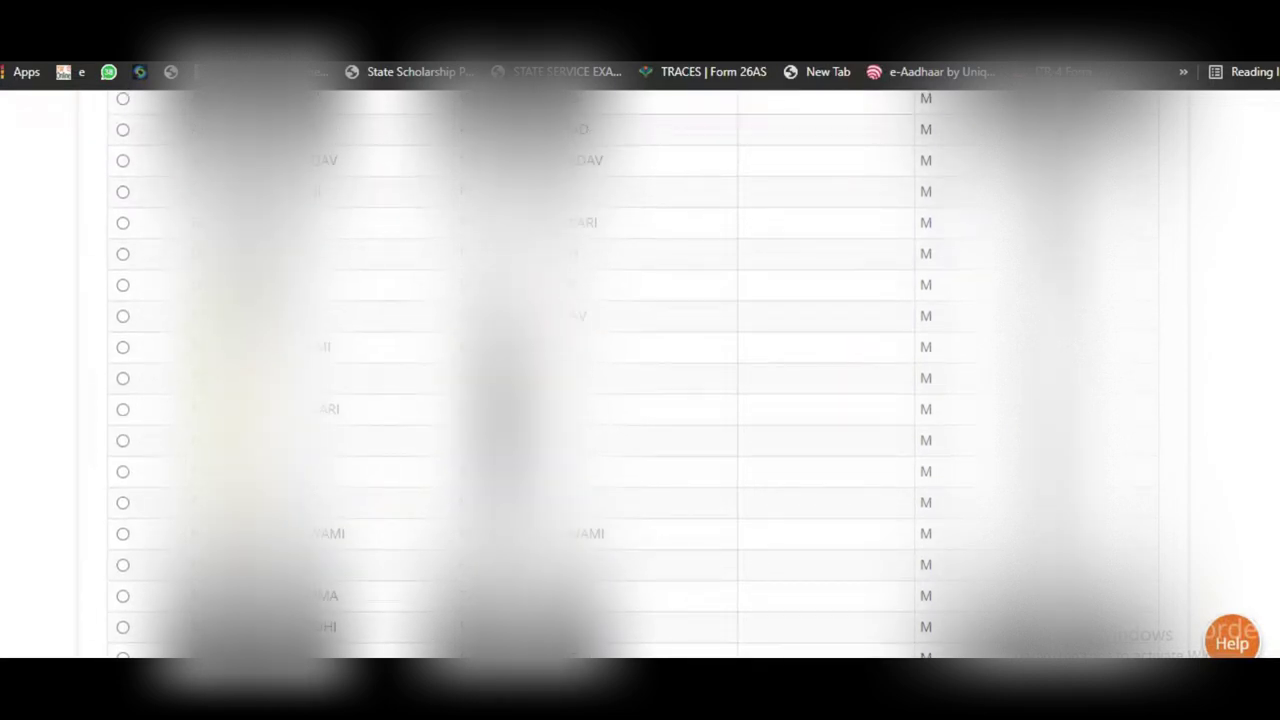
{"action": "right_click", "coordinate": [119, 318]}
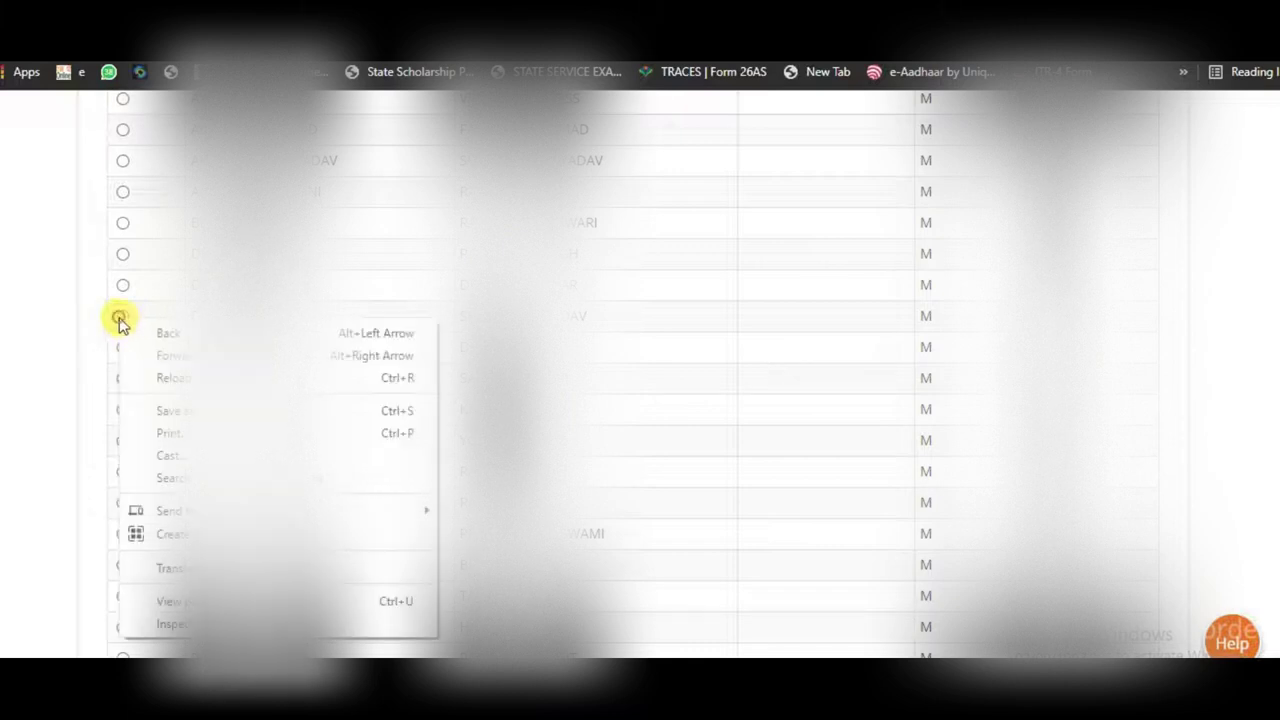
{"action": "left_click", "coordinate": [120, 318]}
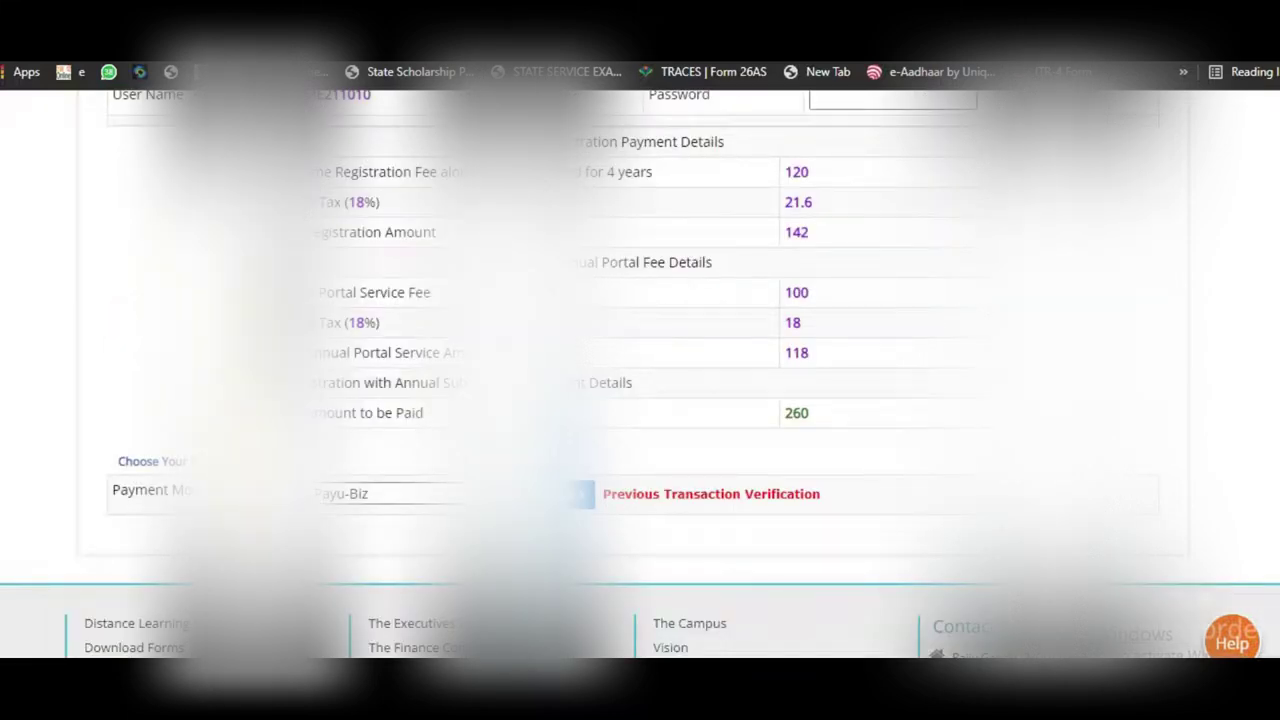
Step: Enter the student's postal address in the Address field, dismissing autofill suggestions
{"action": "scroll", "coordinate": [672, 455], "scroll_direction": "up", "scroll_amount": 9}
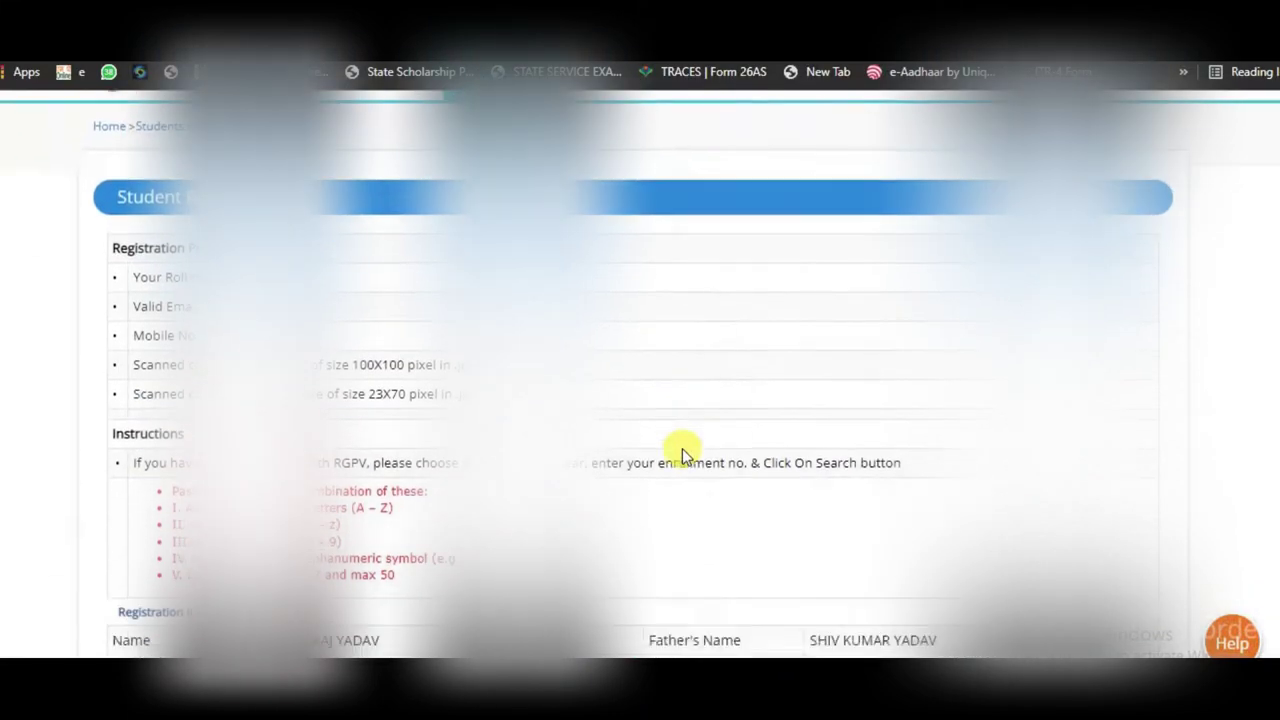
{"action": "scroll", "coordinate": [682, 455], "scroll_direction": "down", "scroll_amount": 3}
{"action": "scroll", "coordinate": [684, 458], "scroll_direction": "down", "scroll_amount": 1}
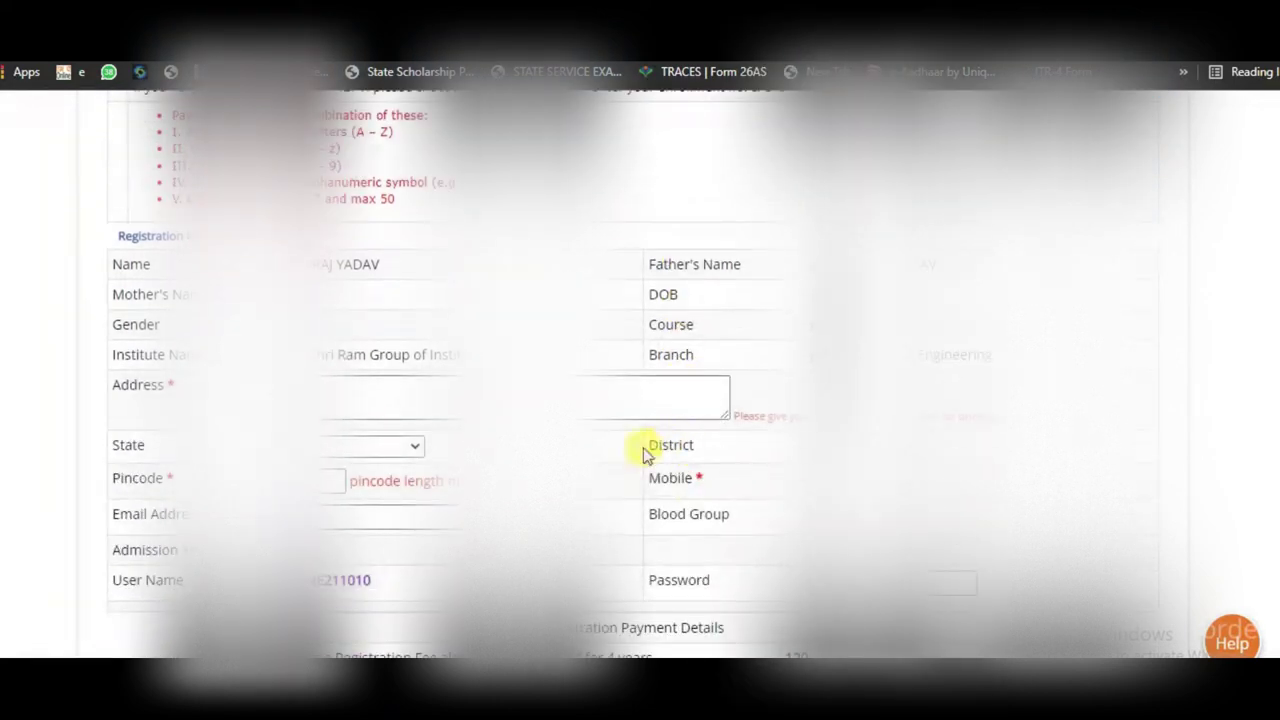
{"action": "left_click", "coordinate": [334, 384]}
{"action": "right_click", "coordinate": [336, 390]}
{"action": "key", "text": "Escape"}
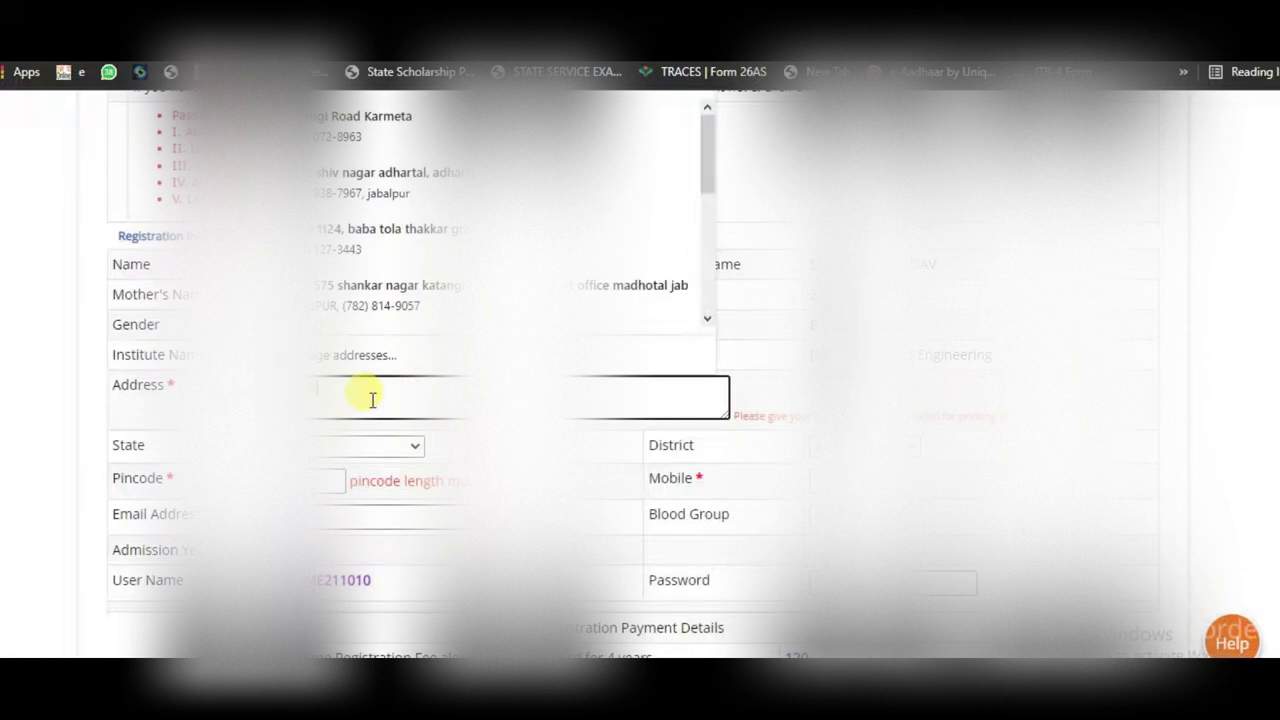
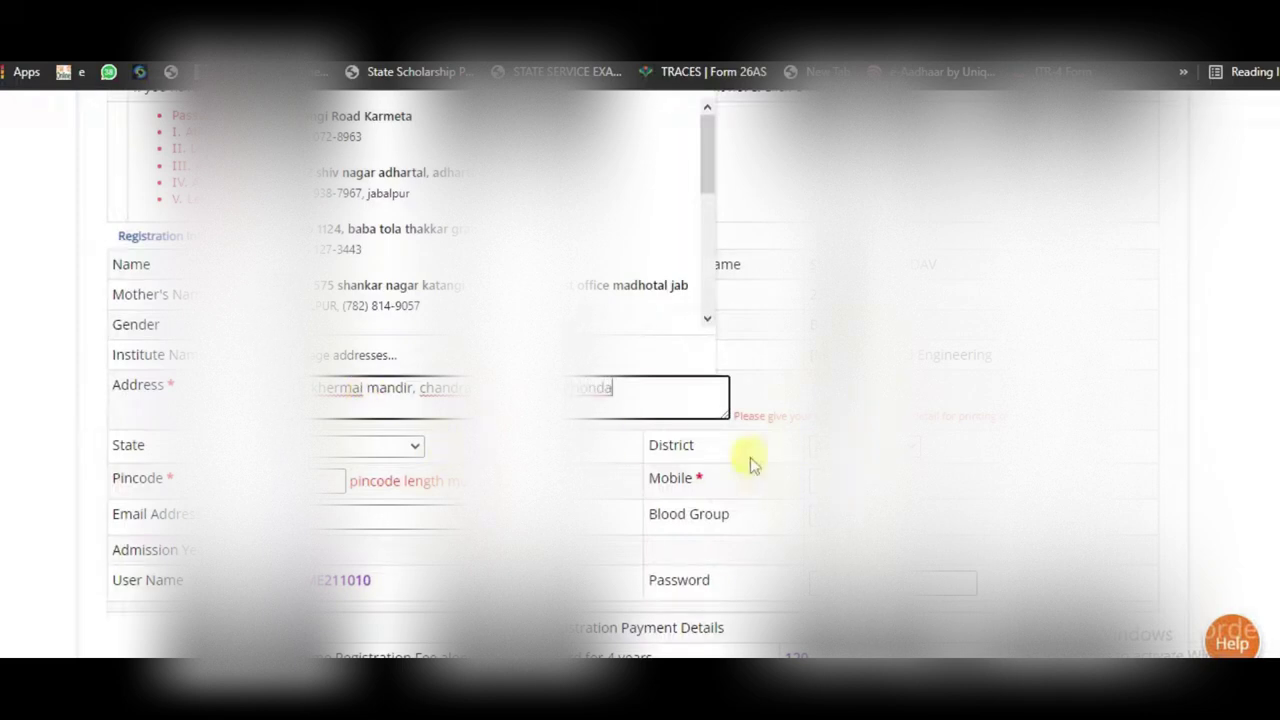
{"action": "key", "text": "Escape"}
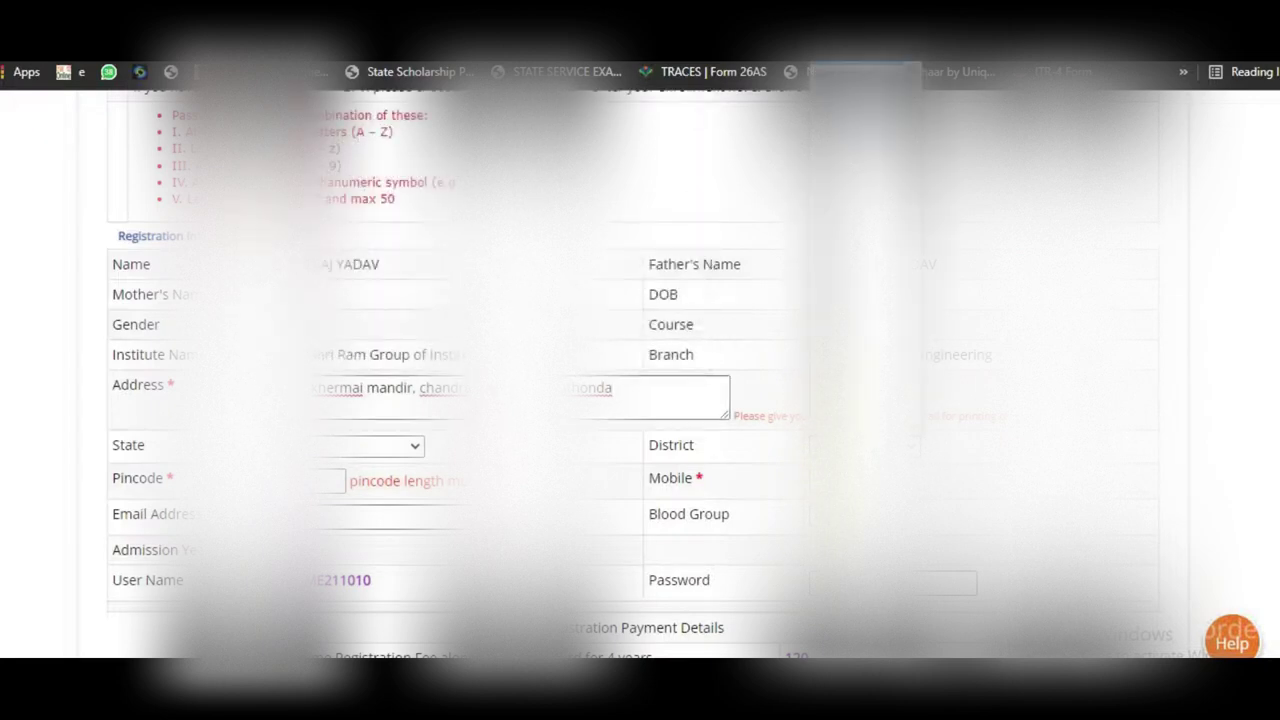
Step: Fill the pincode field, then review the form down to the 260 total and terms
{"action": "left_click", "coordinate": [326, 482]}
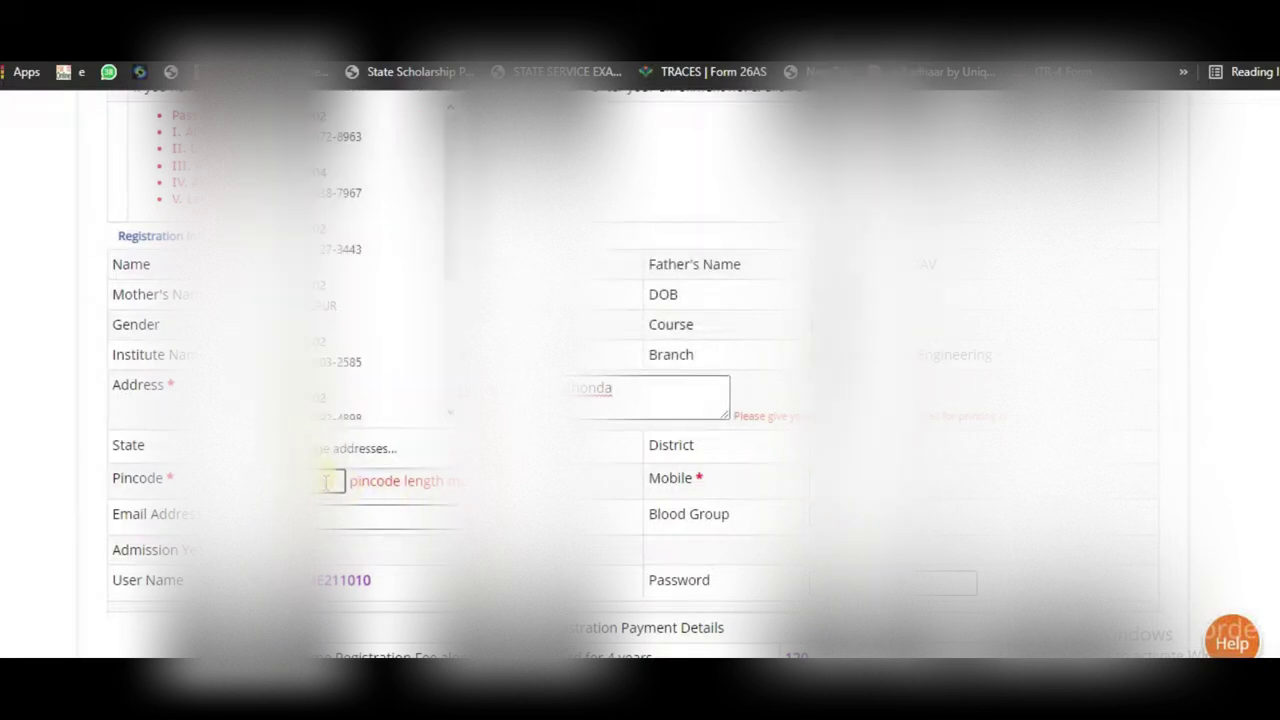
{"action": "key", "text": "Escape"}
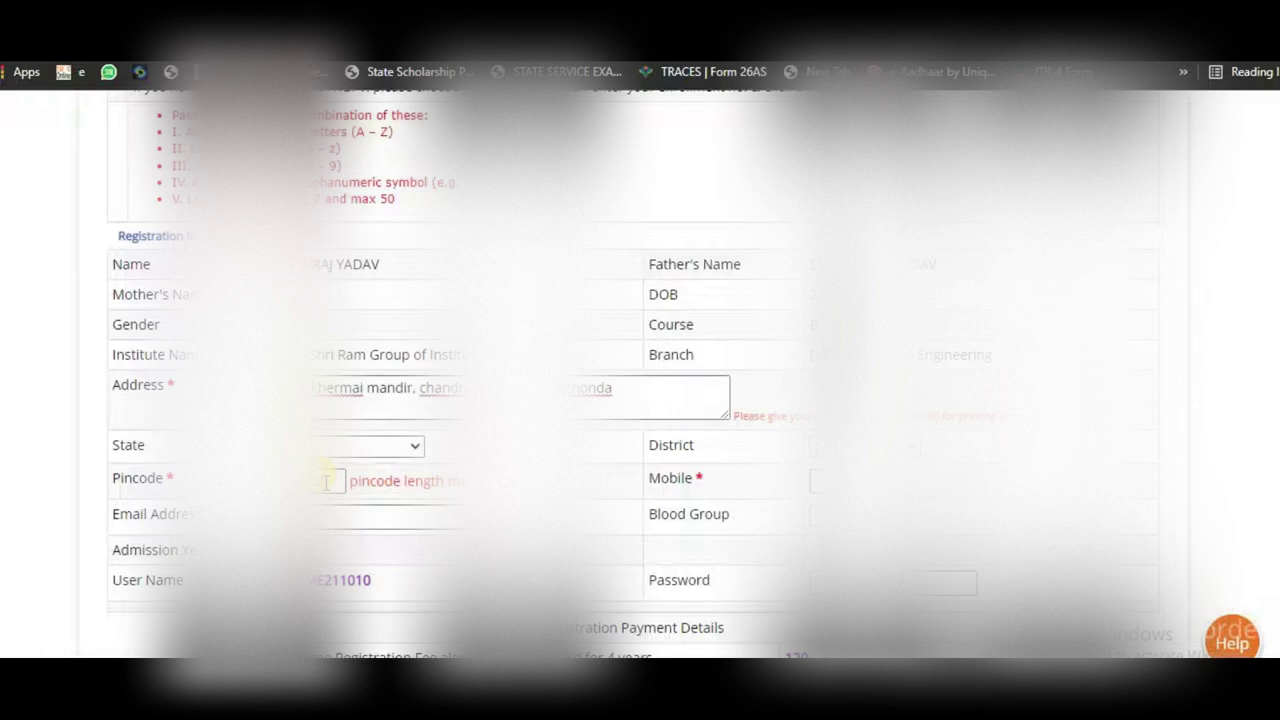
{"action": "scroll", "coordinate": [930, 537], "scroll_direction": "down", "scroll_amount": 9}
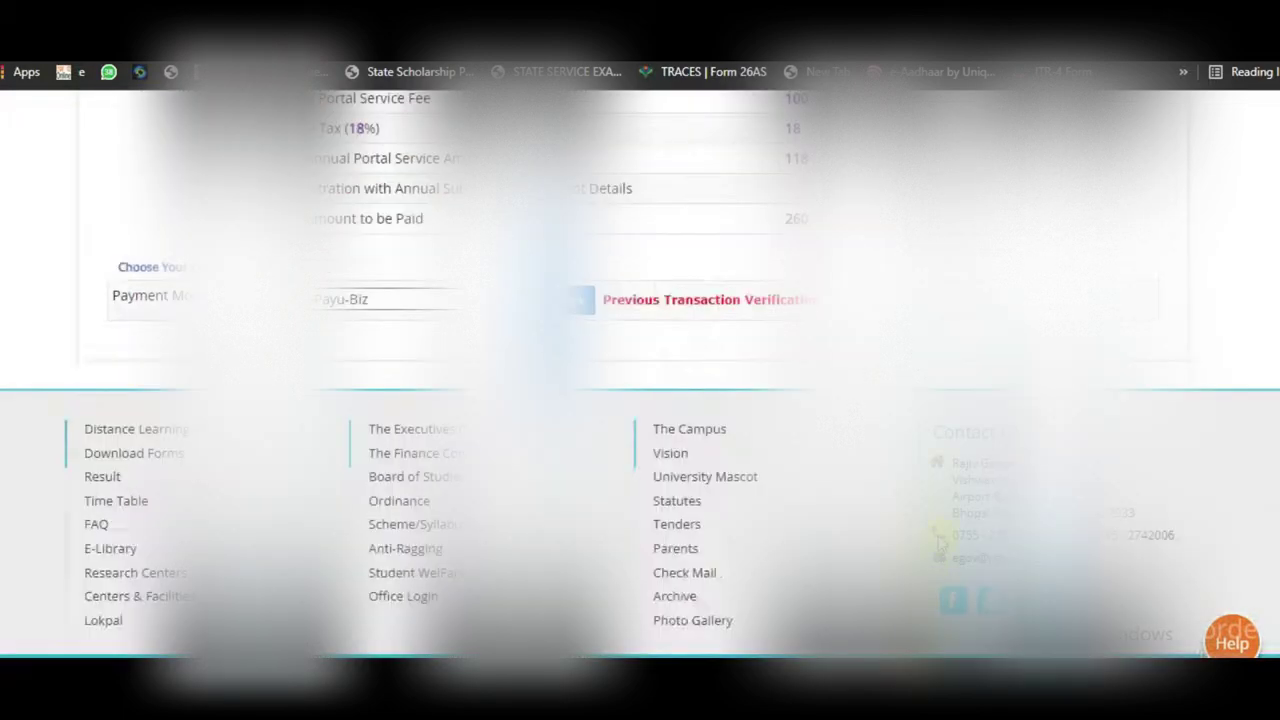
{"action": "scroll", "coordinate": [930, 537], "scroll_direction": "up", "scroll_amount": 8}
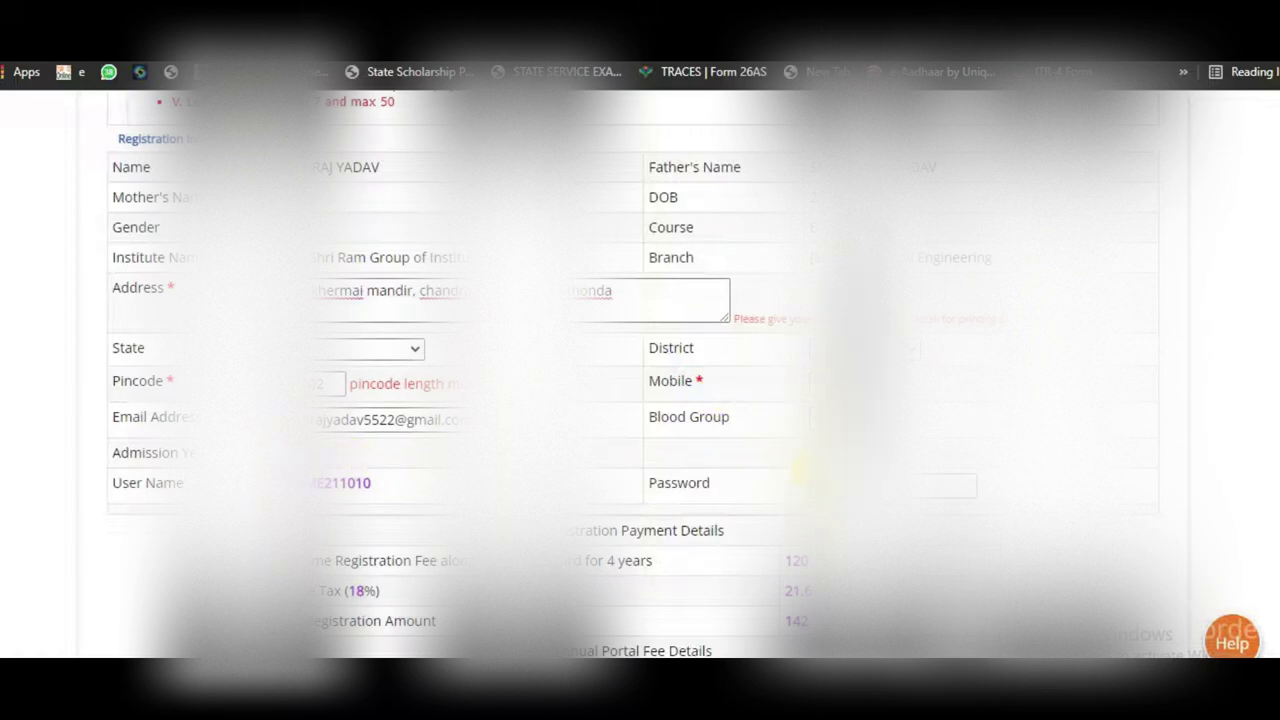
{"action": "scroll", "coordinate": [800, 470], "scroll_direction": "down", "scroll_amount": 3}
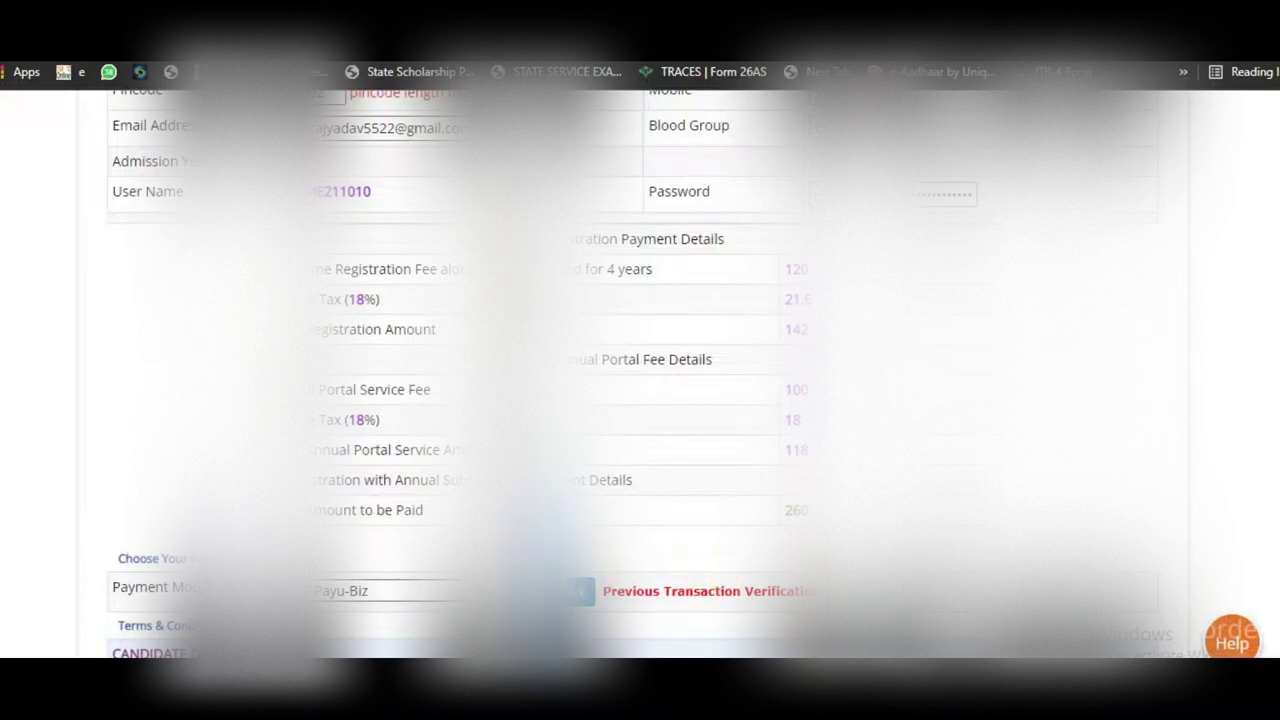
{"action": "scroll", "coordinate": [643, 500], "scroll_direction": "down", "scroll_amount": 5}
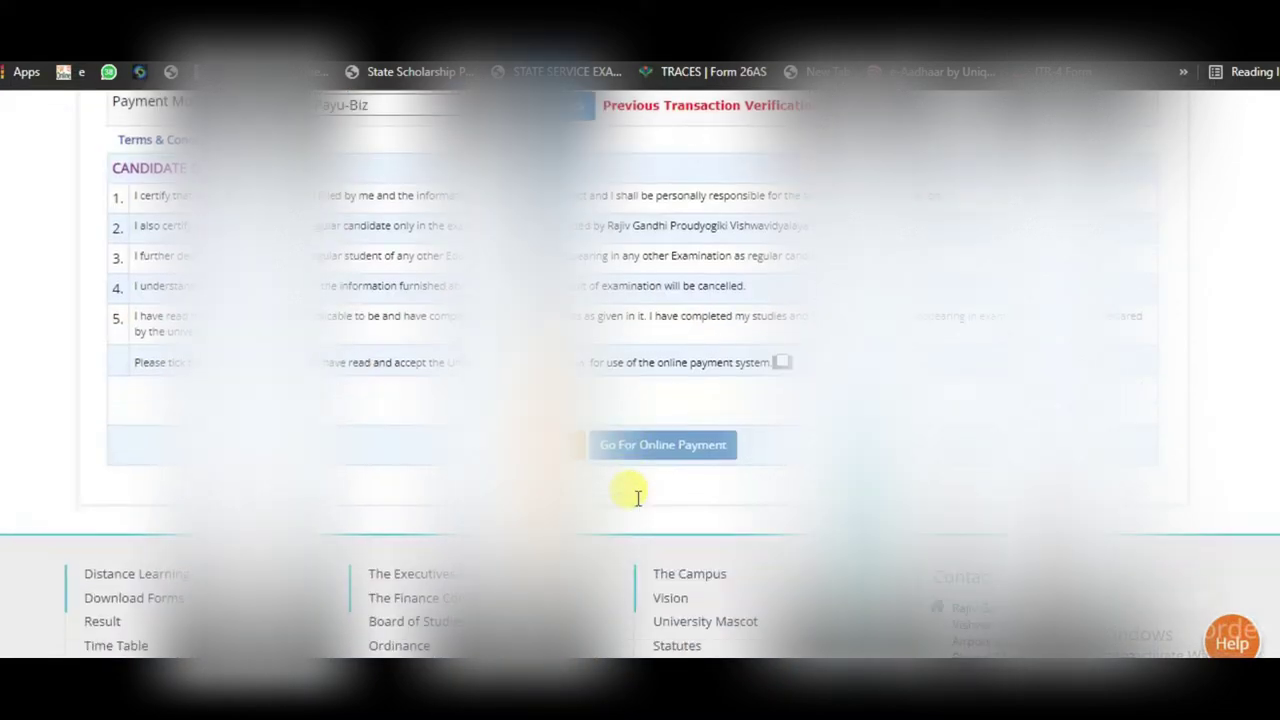
Step: Accept the terms, enter the captcha, and confirm going for online payment
{"action": "left_click", "coordinate": [781, 362]}
{"action": "left_click", "coordinate": [581, 483]}
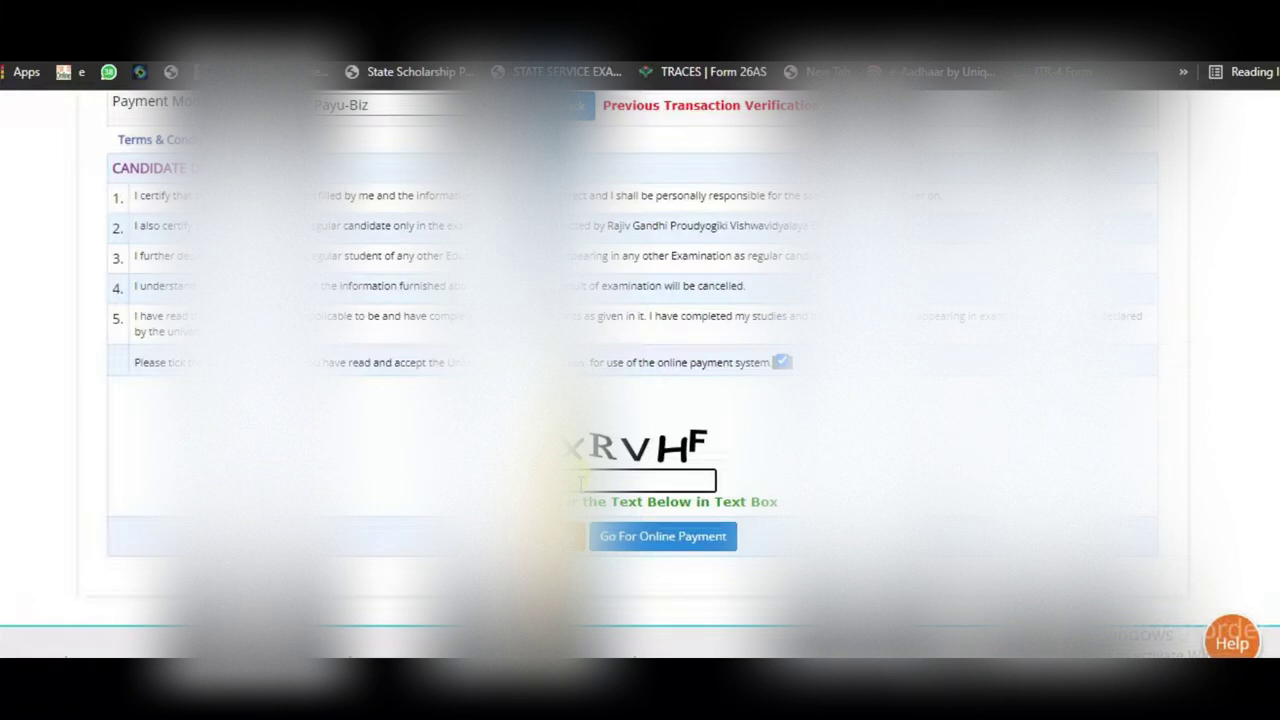
{"action": "left_click", "coordinate": [663, 540]}
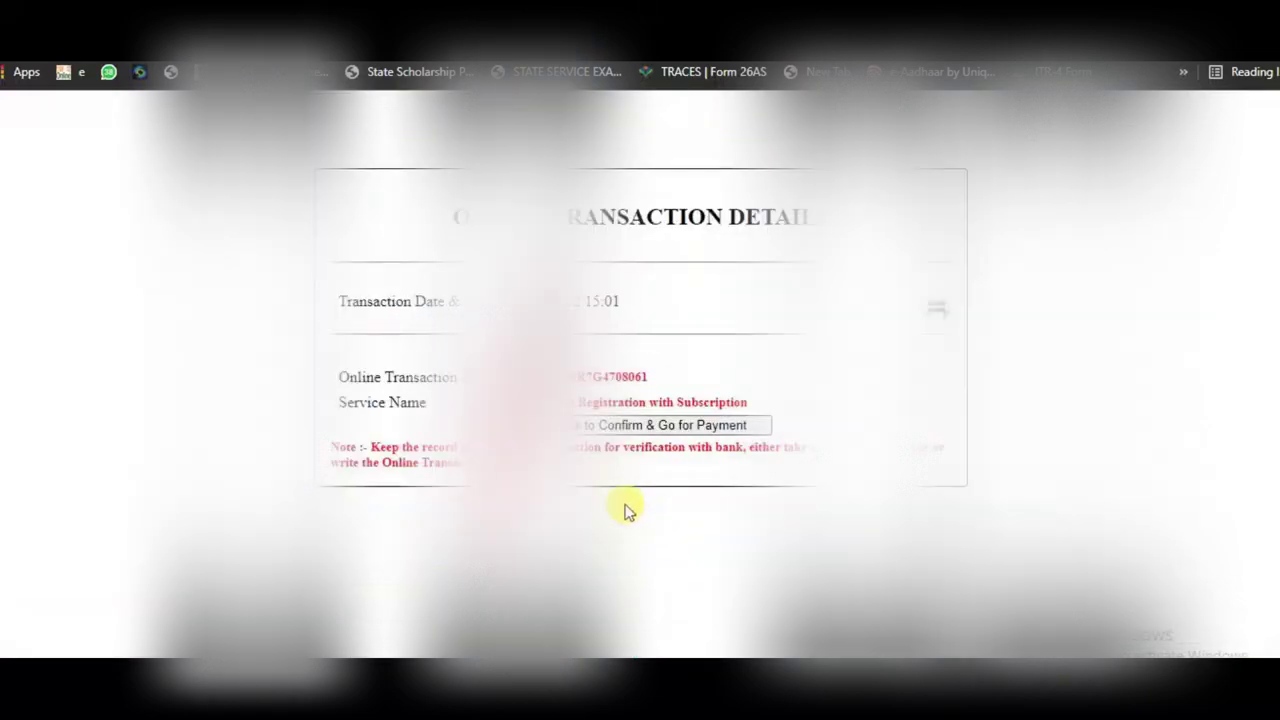
{"action": "right_click", "coordinate": [632, 431]}
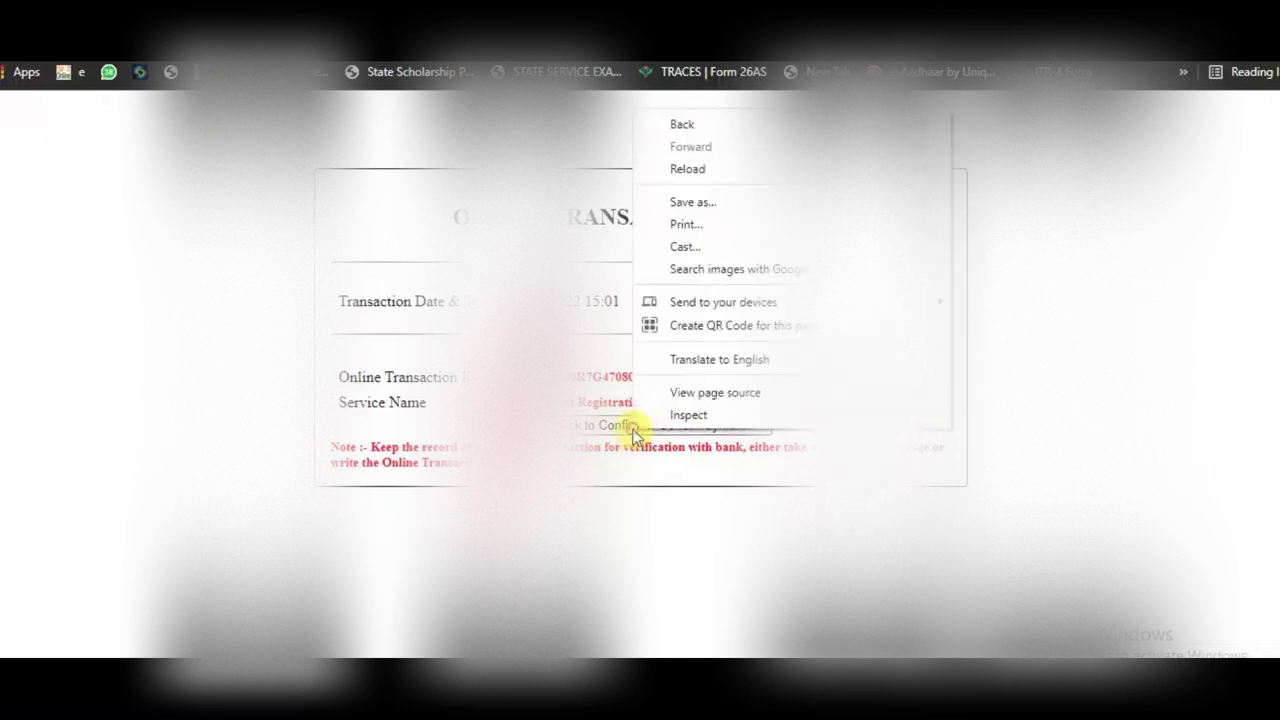
{"action": "left_click", "coordinate": [609, 428]}
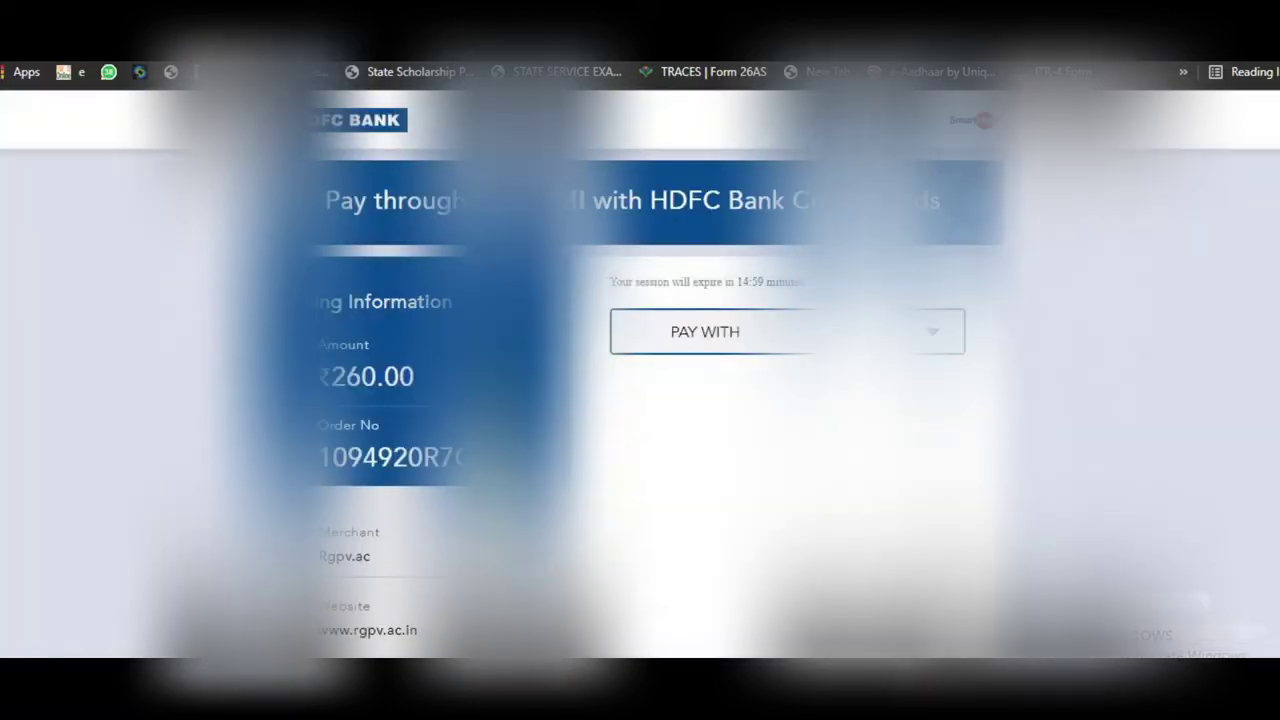
Step: Choose NET BANKING as the payment method on the HDFC gateway
{"action": "scroll", "coordinate": [640, 400], "scroll_direction": "down", "scroll_amount": 1}
{"action": "right_click", "coordinate": [726, 283]}
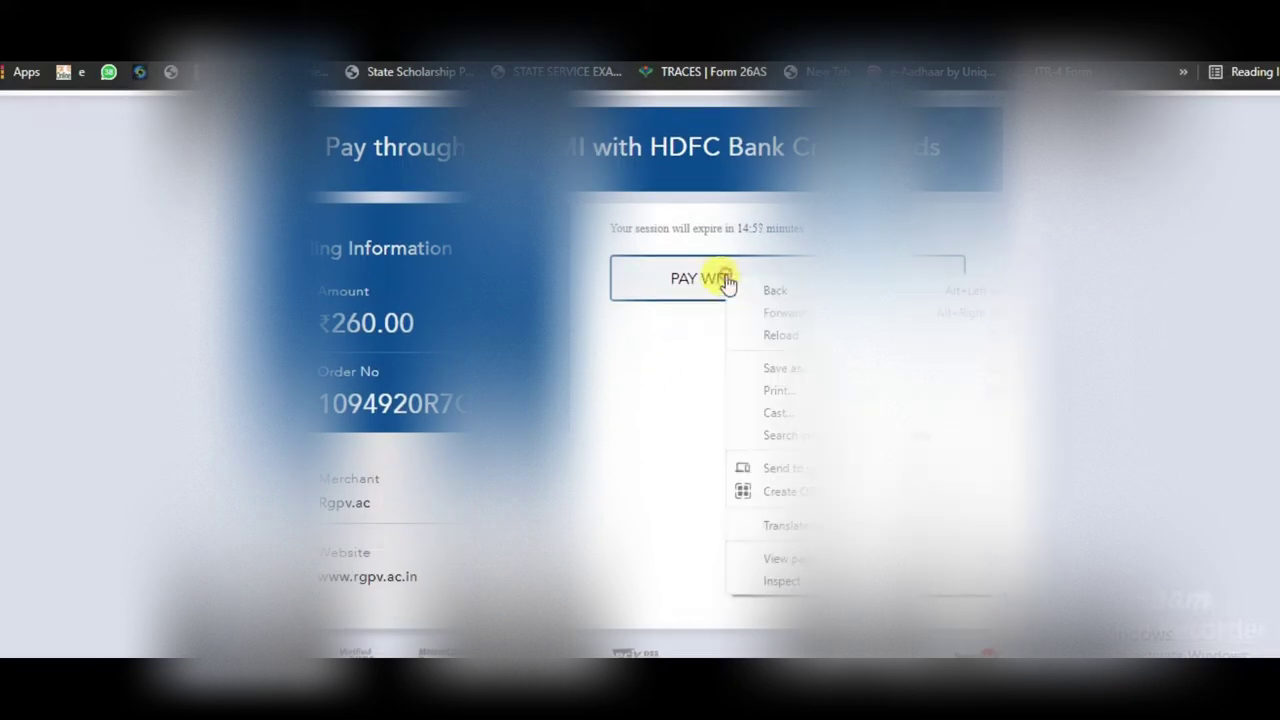
{"action": "left_click", "coordinate": [703, 285]}
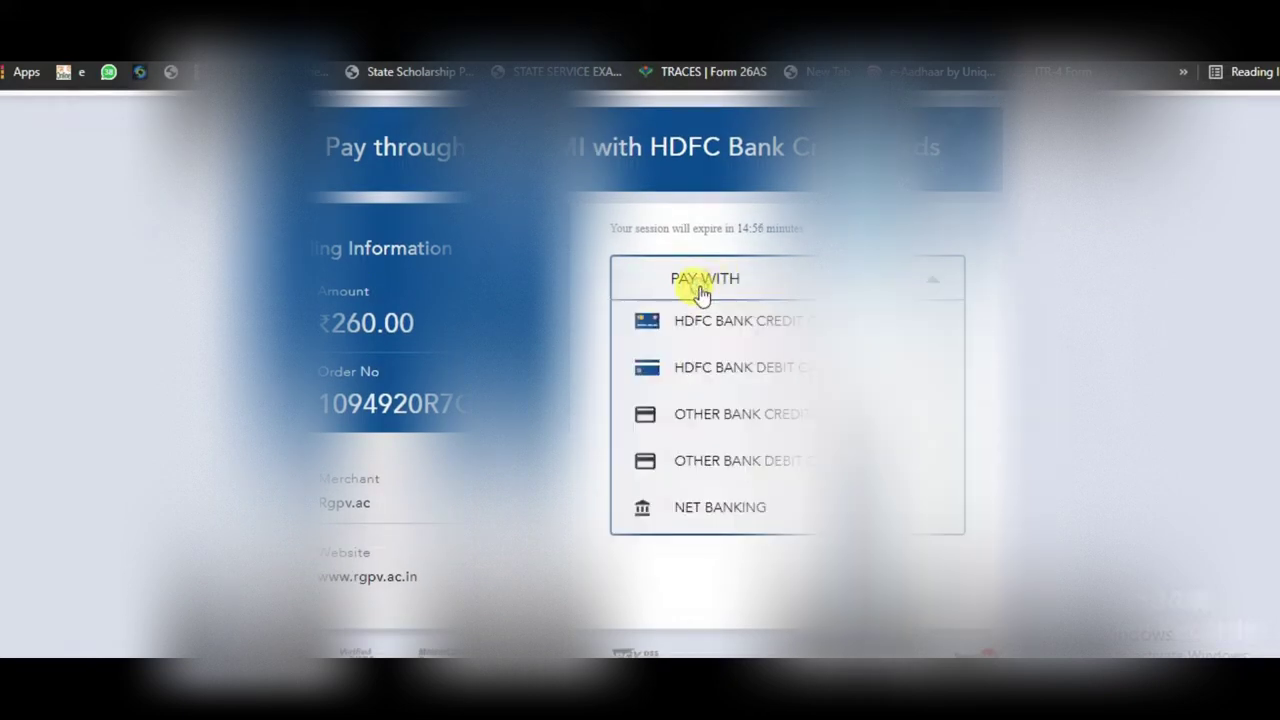
{"action": "right_click", "coordinate": [718, 507]}
{"action": "left_click", "coordinate": [718, 507]}
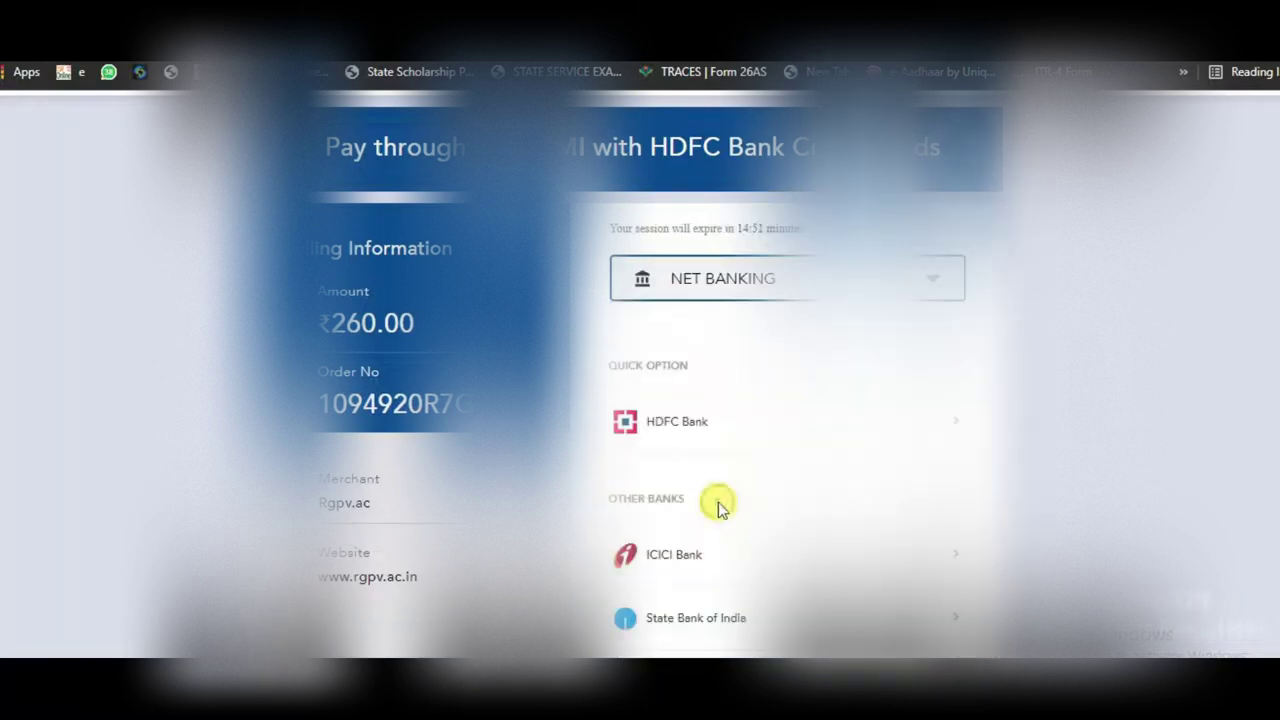
Step: Select State Bank of India and proceed to pay ₹260.00
{"action": "scroll", "coordinate": [718, 502], "scroll_direction": "down", "scroll_amount": 1}
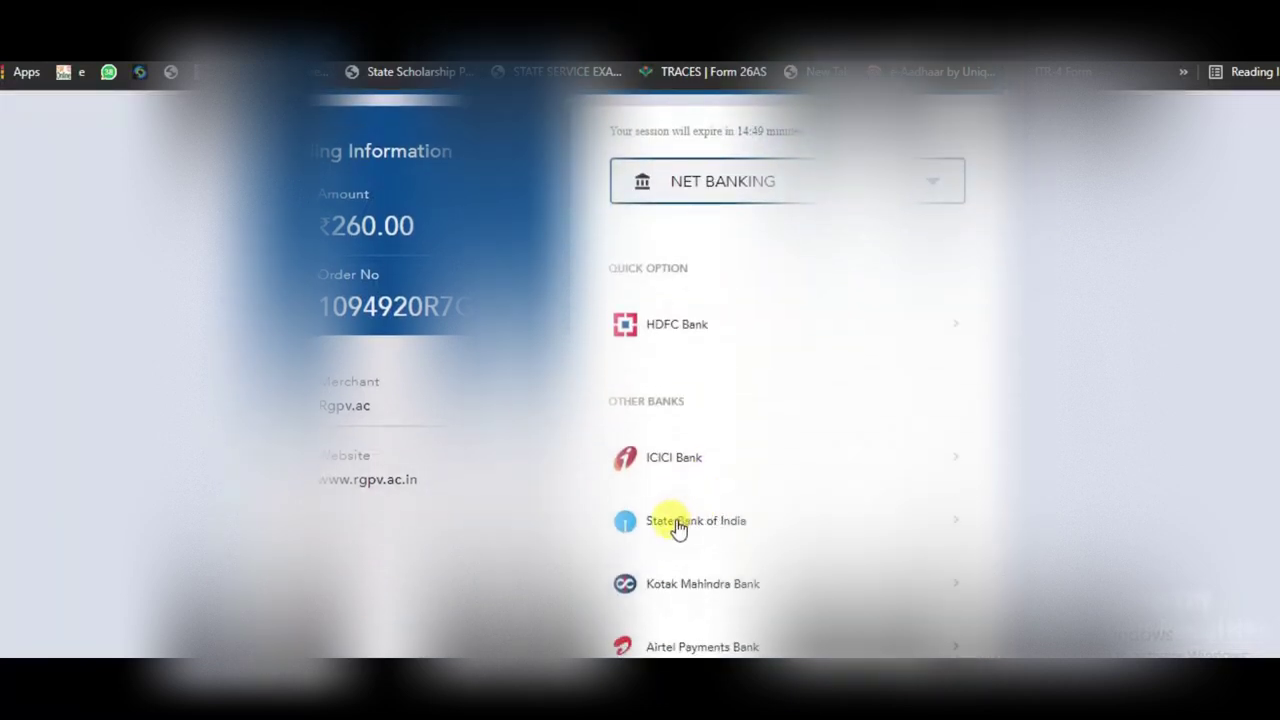
{"action": "right_click", "coordinate": [676, 524]}
{"action": "left_click", "coordinate": [676, 524]}
{"action": "scroll", "coordinate": [640, 526], "scroll_direction": "down", "scroll_amount": 3}
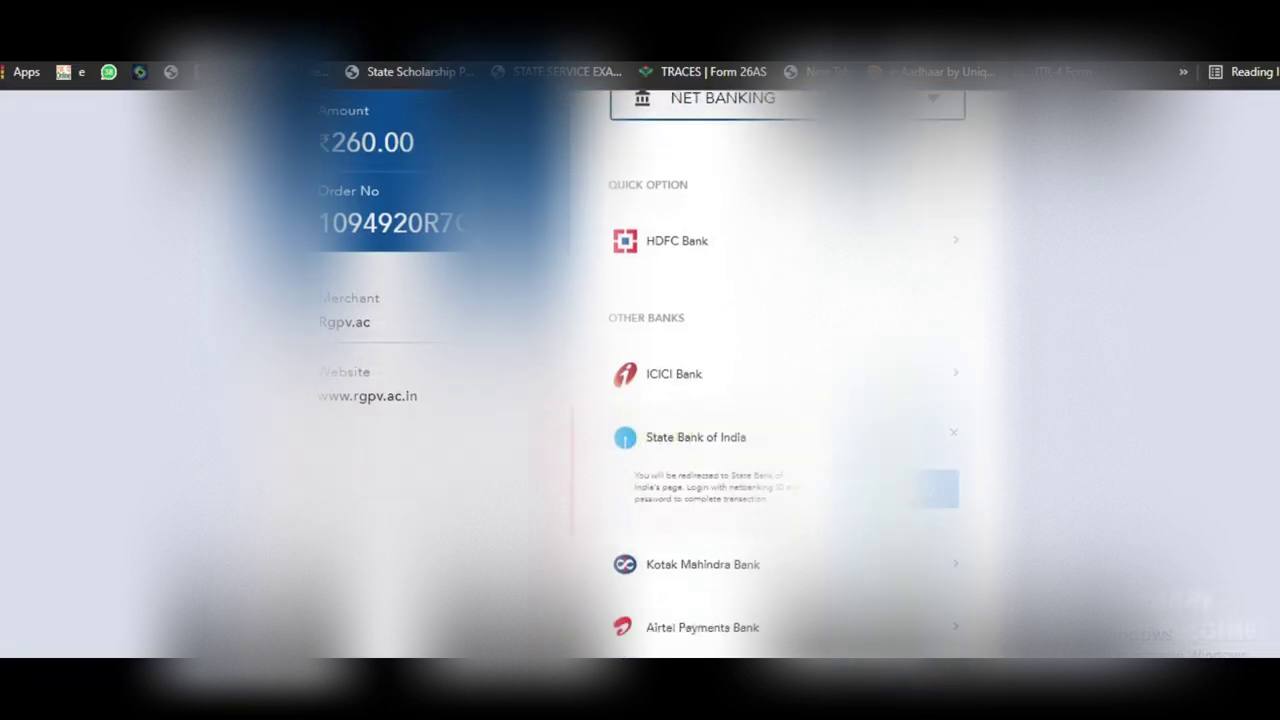
{"action": "scroll", "coordinate": [640, 330], "scroll_direction": "down", "scroll_amount": 1}
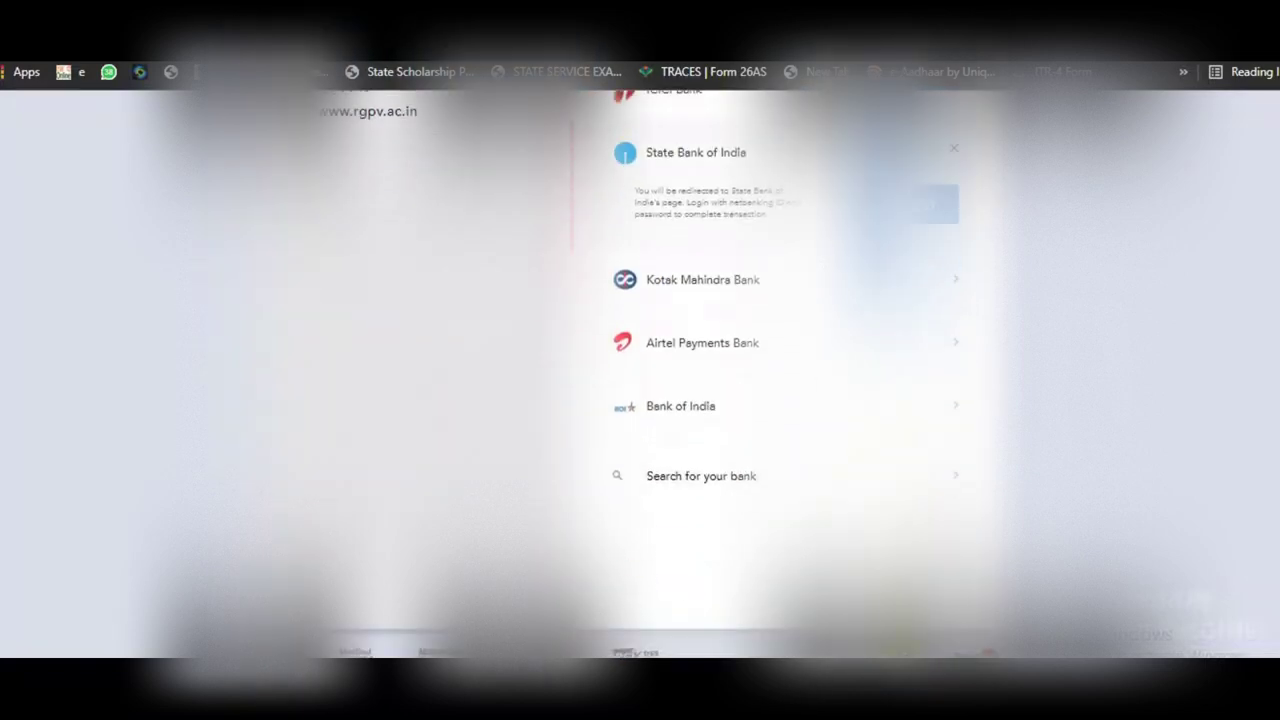
{"action": "right_click", "coordinate": [994, 158]}
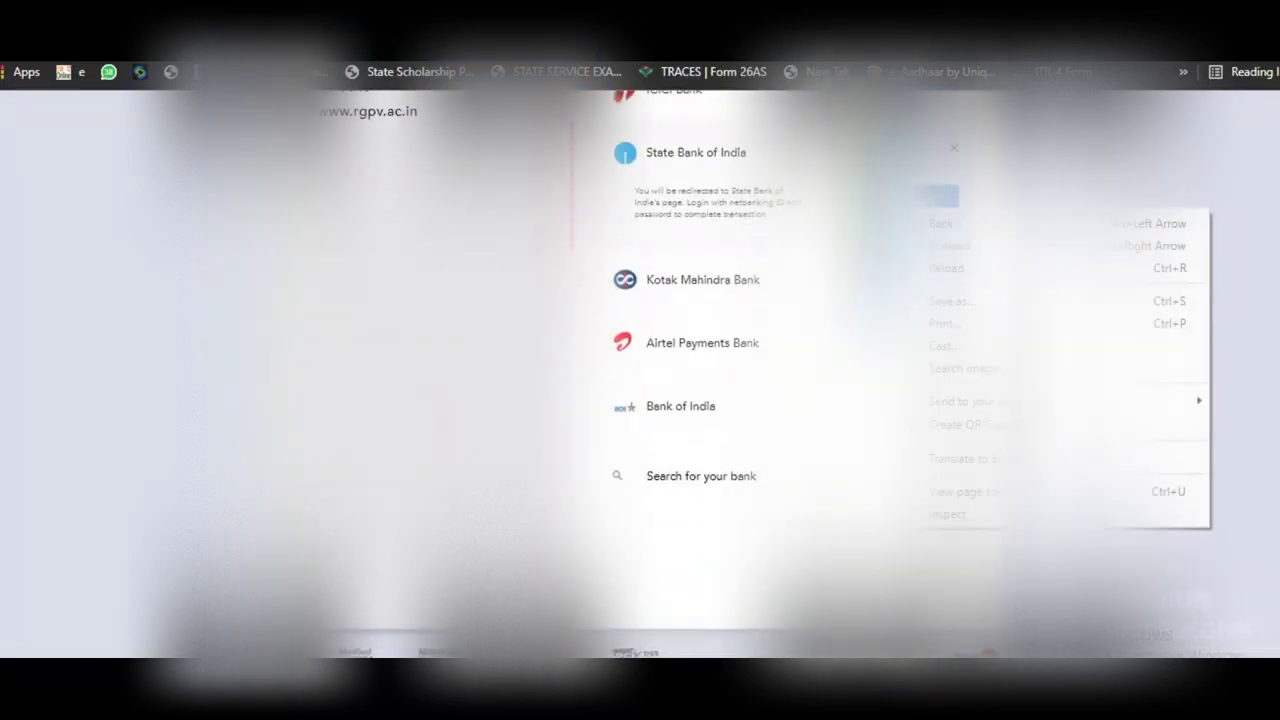
{"action": "left_click", "coordinate": [765, 257]}
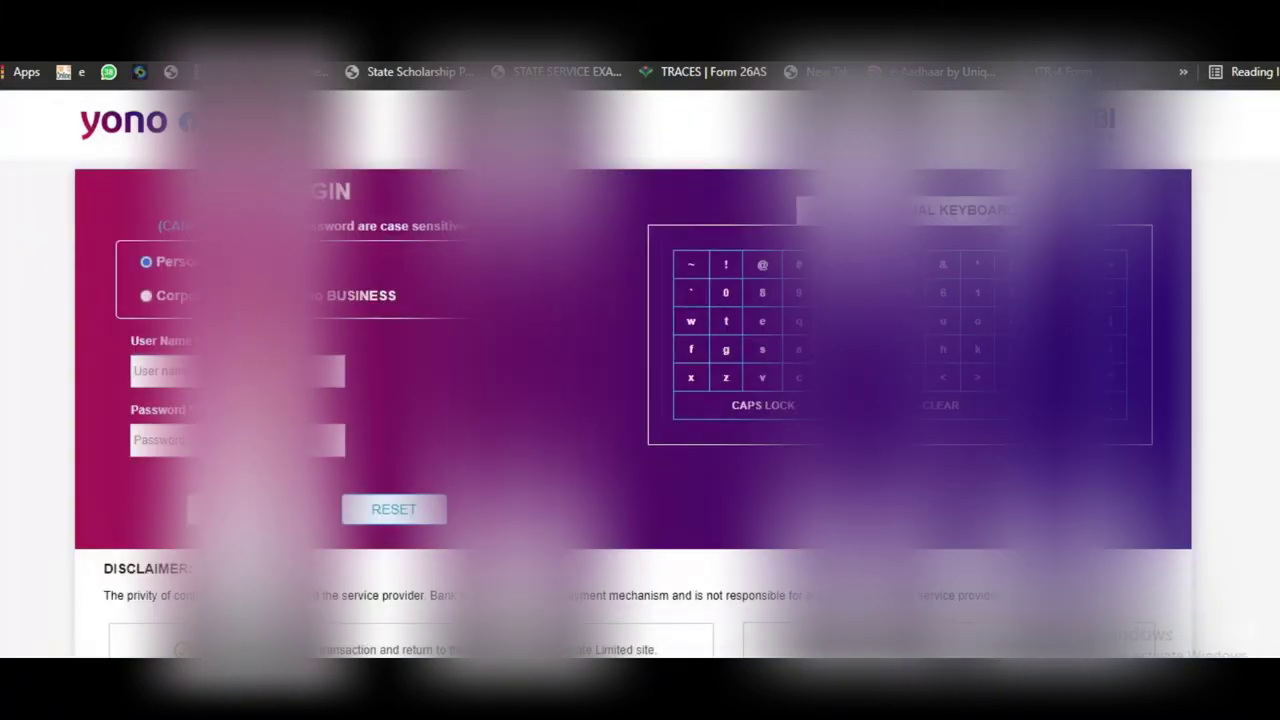
Step: Sign in to SBI net banking with the account user name and password
{"action": "left_click", "coordinate": [237, 440]}
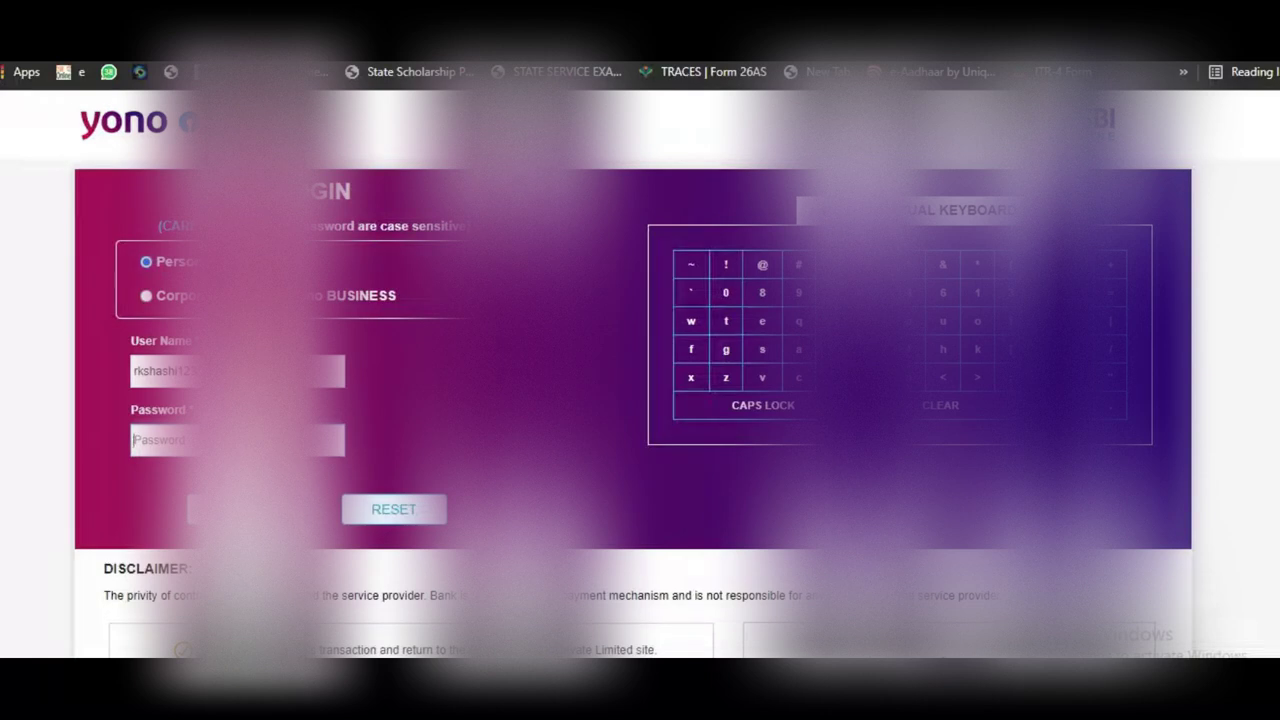
{"action": "type", "text": "*********"}
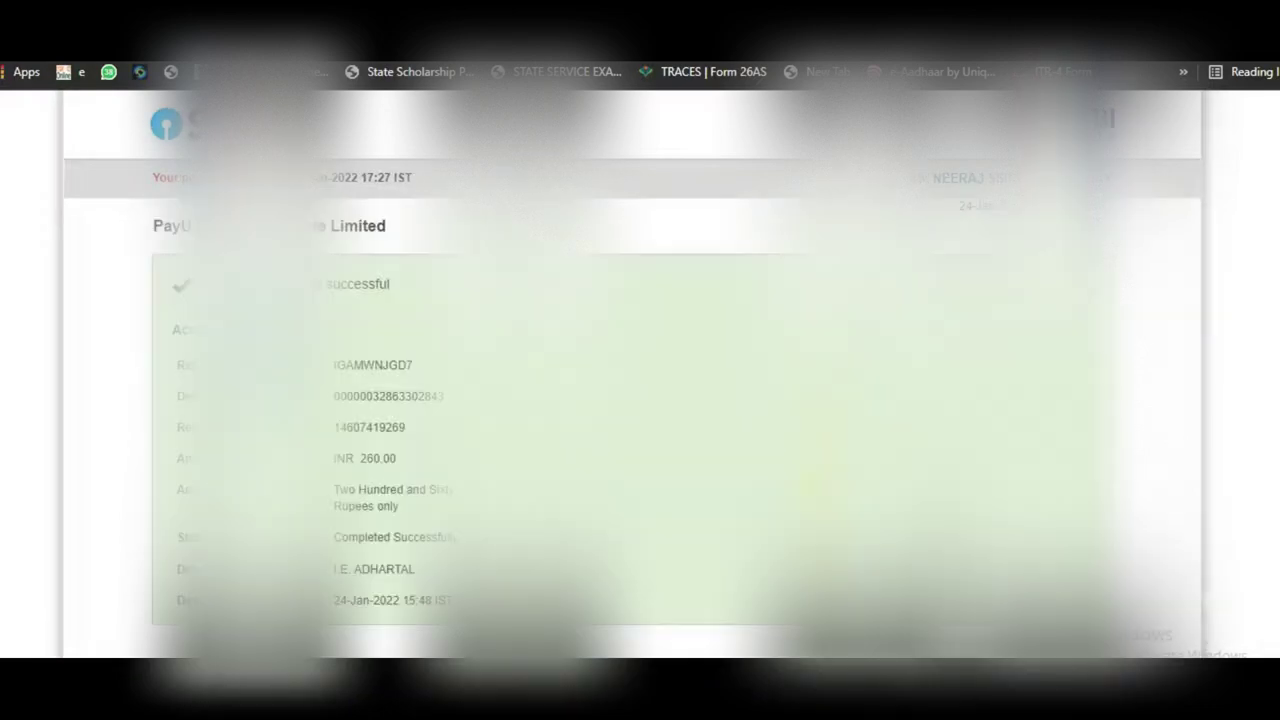
Step: Complete the INR 260.00 payment and return to the RGPV merchant site, dismissing the alert
{"action": "scroll", "coordinate": [640, 400], "scroll_direction": "down", "scroll_amount": 1}
{"action": "left_click", "coordinate": [163, 628]}
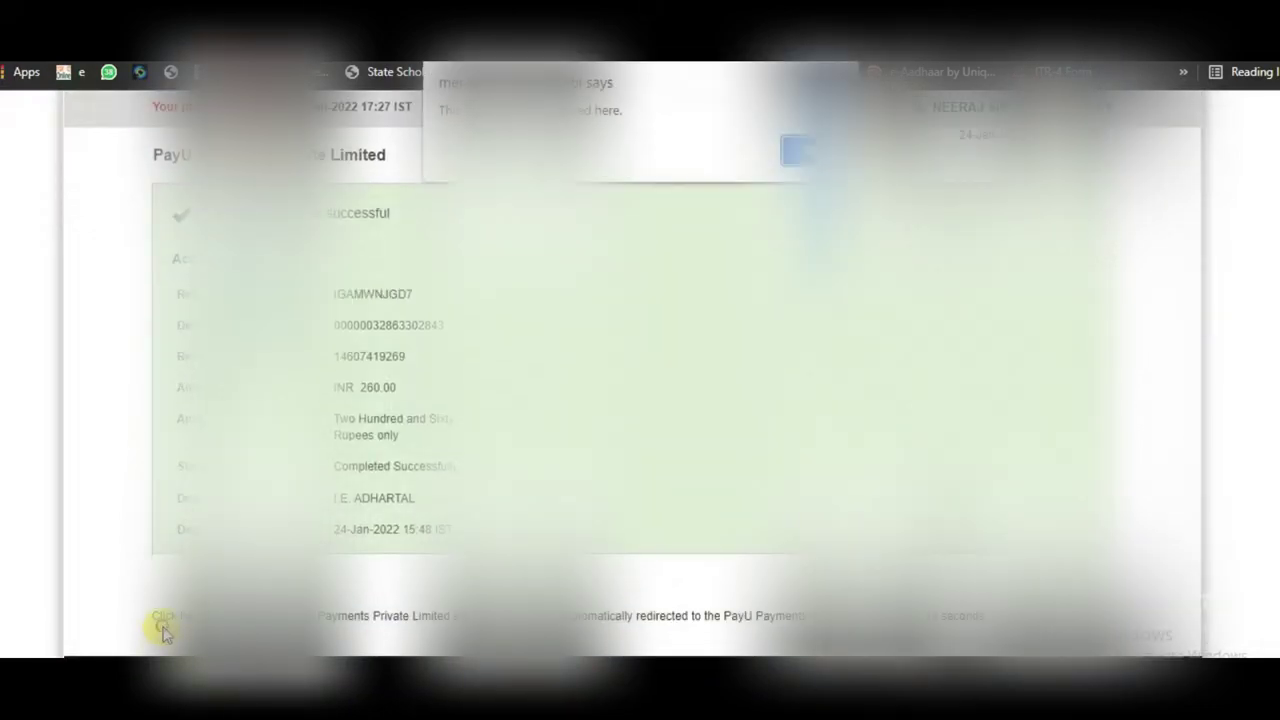
{"action": "left_click", "coordinate": [800, 150]}
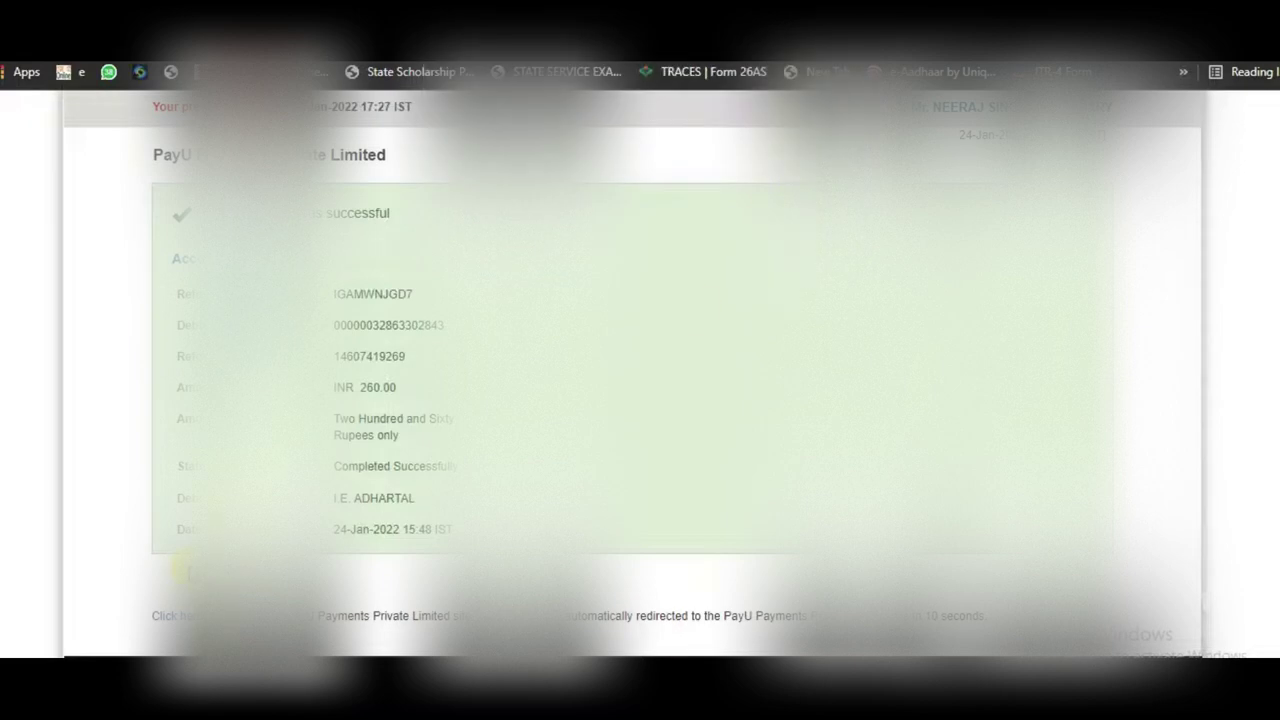
{"action": "left_click", "coordinate": [176, 624]}
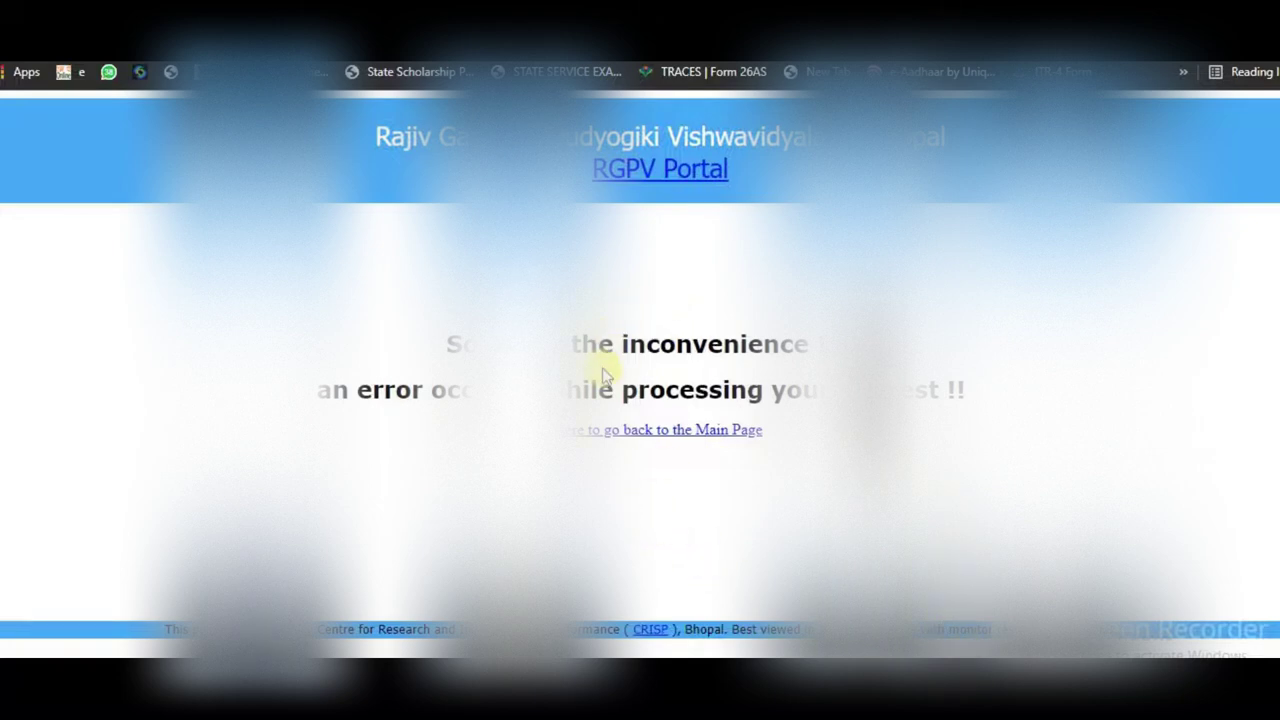
Step: Return to the RGPV main page and open the student login page via Students > Login
{"action": "left_click", "coordinate": [706, 434]}
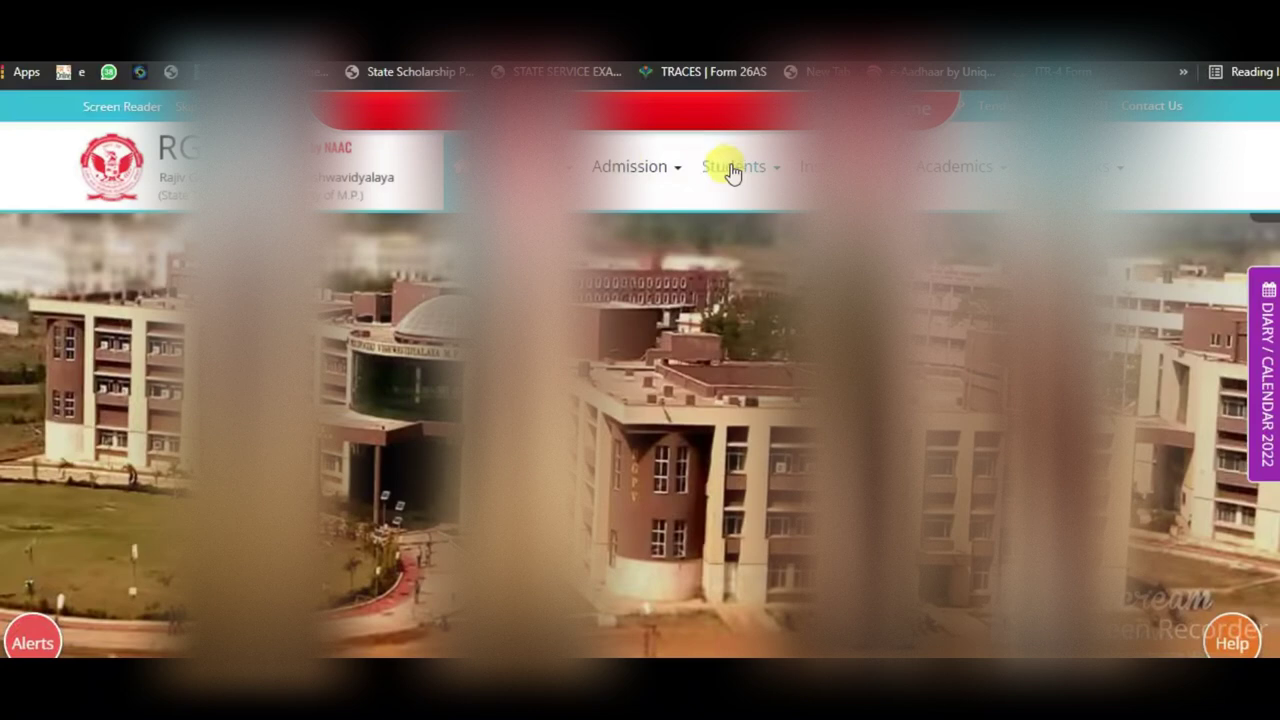
{"action": "left_click", "coordinate": [731, 170]}
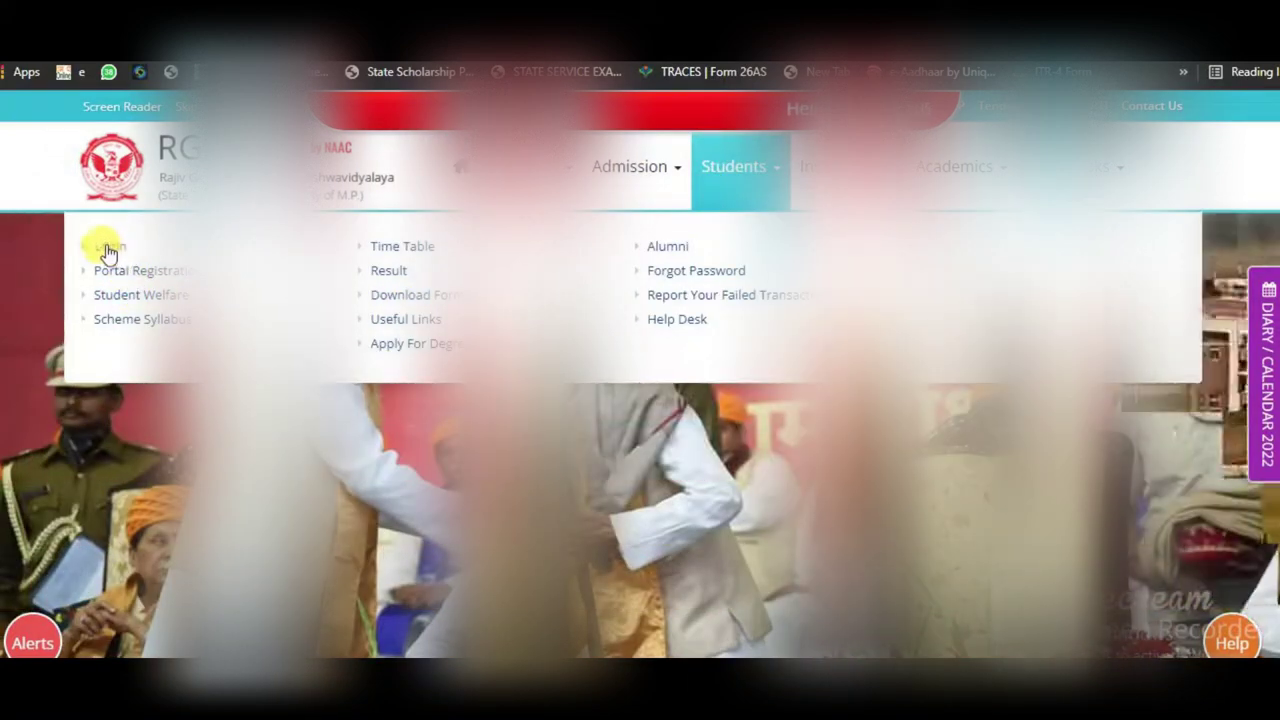
{"action": "left_click", "coordinate": [108, 248]}
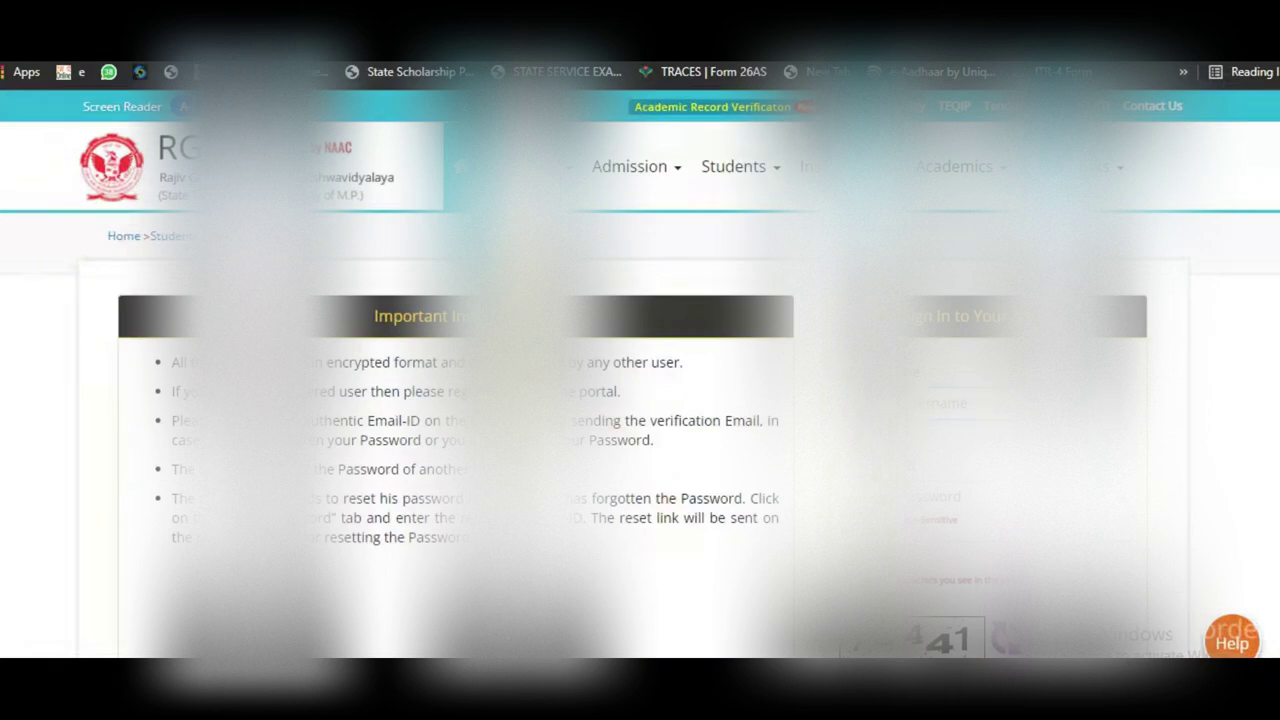
{"action": "scroll", "coordinate": [946, 409], "scroll_direction": "down", "scroll_amount": 2}
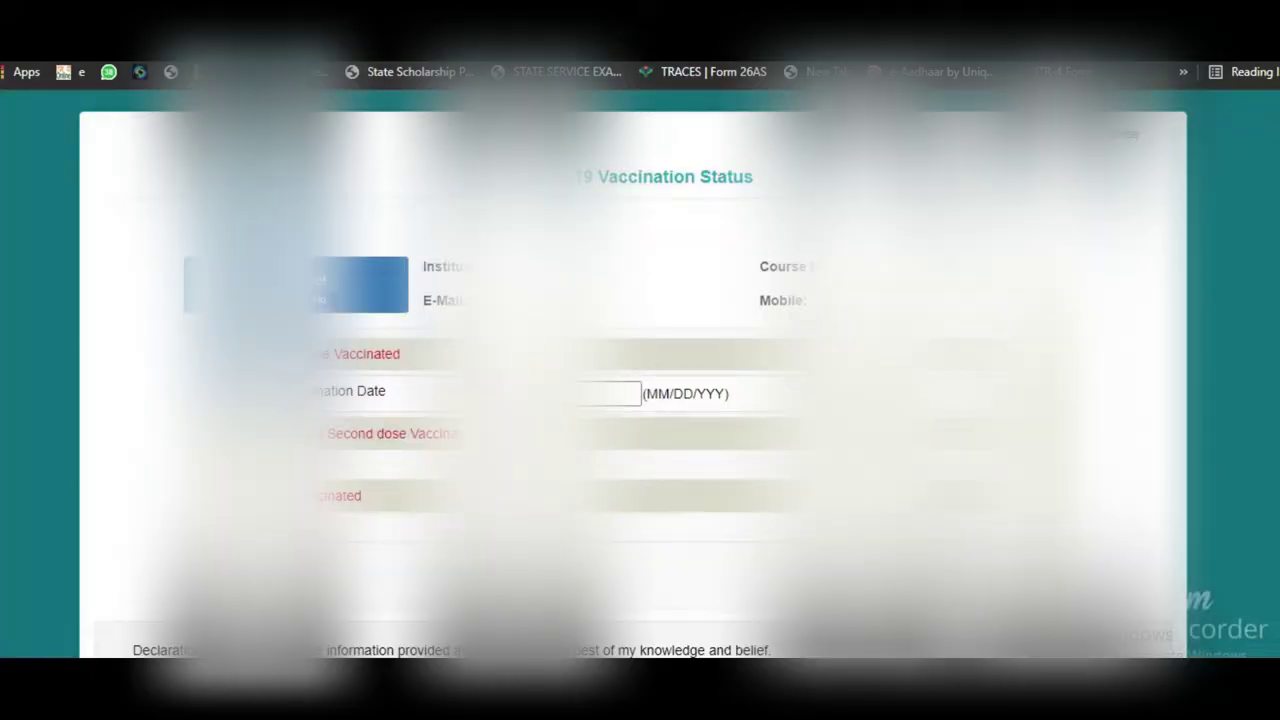
Step: Submit the COVID-19 vaccination status and confirm the submission prompt
{"action": "scroll", "coordinate": [606, 500], "scroll_direction": "down", "scroll_amount": 1}
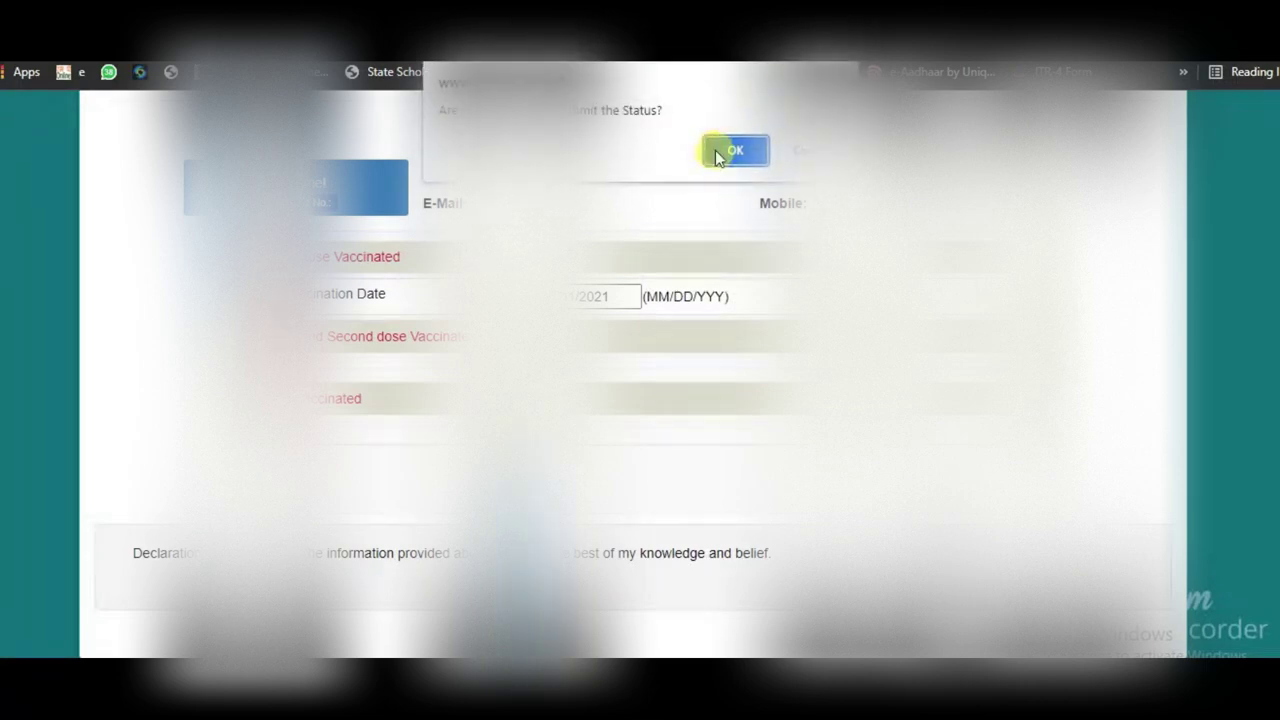
{"action": "left_click", "coordinate": [718, 150]}
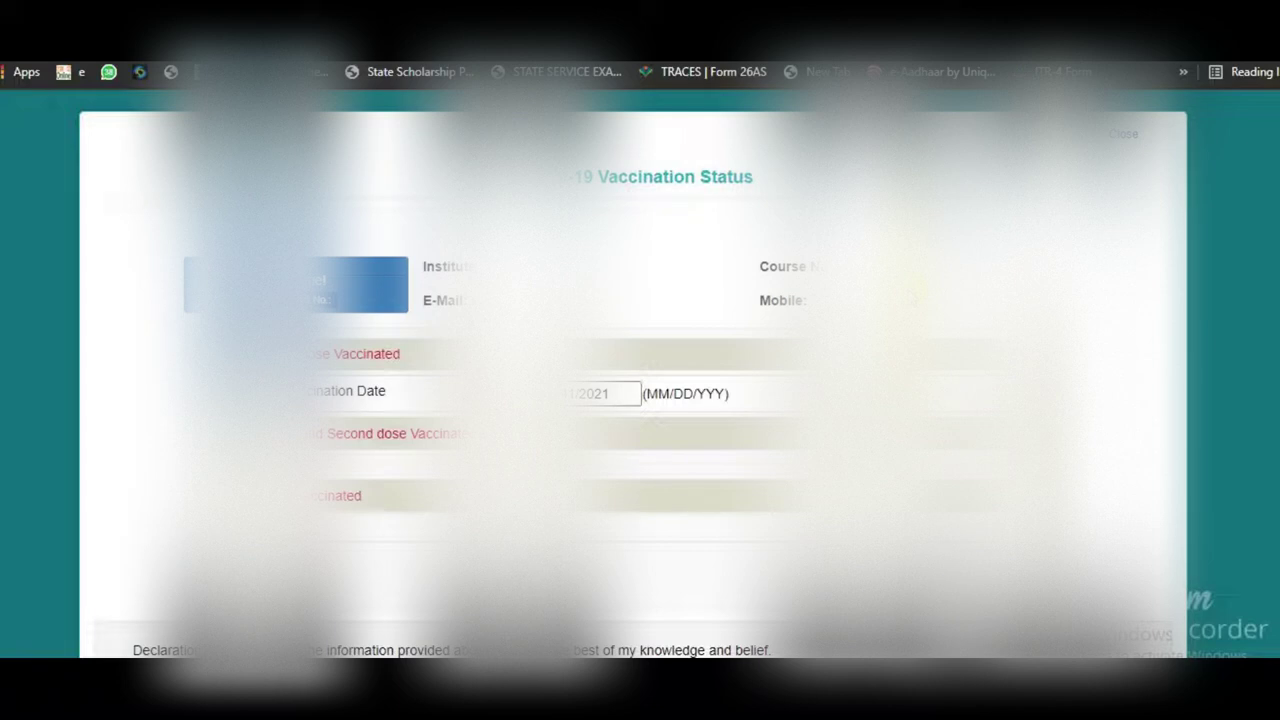
{"action": "left_click", "coordinate": [1128, 147]}
{"action": "scroll", "coordinate": [632, 400], "scroll_direction": "down", "scroll_amount": 2}
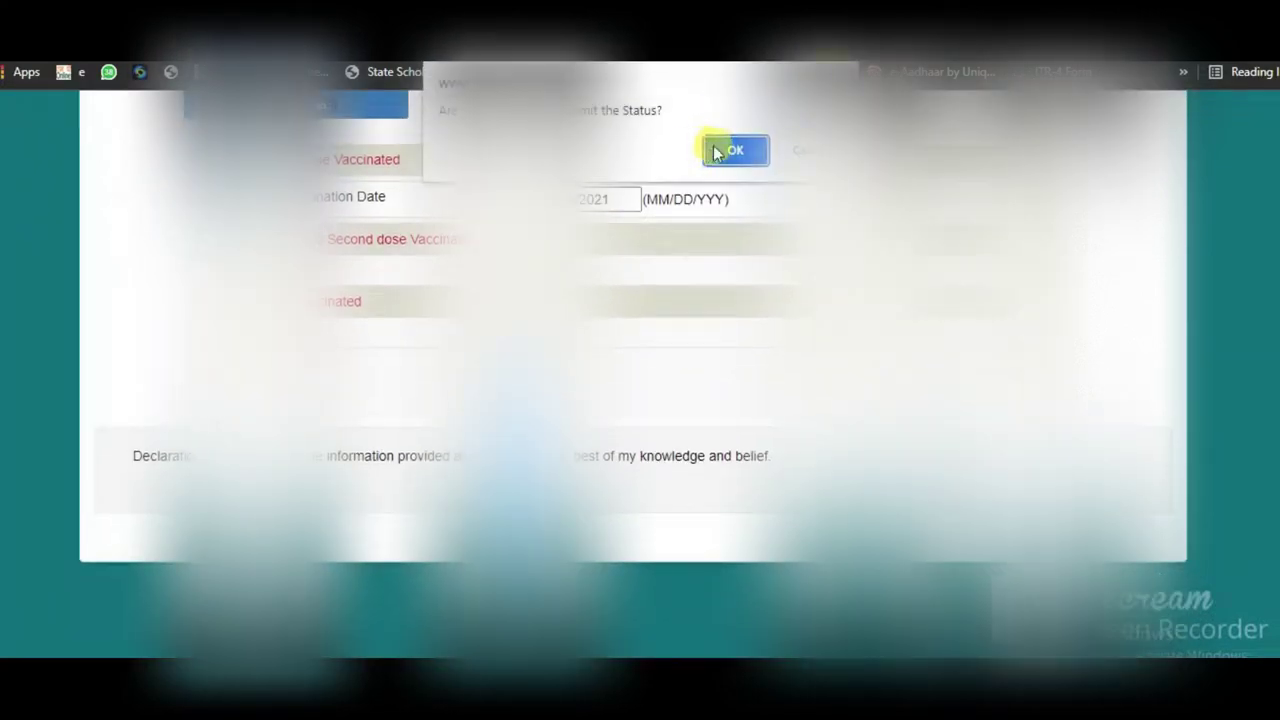
{"action": "left_click", "coordinate": [714, 149]}
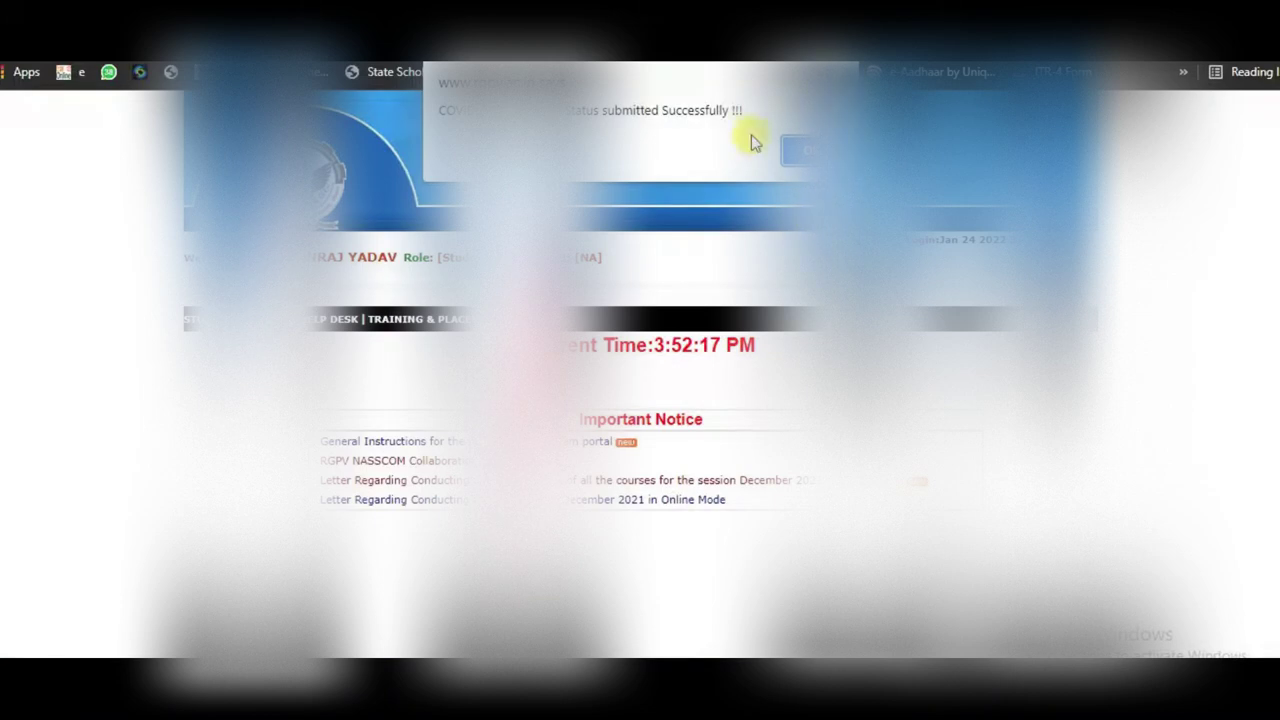
Step: Dismiss the vaccination-status success alert and go to the student dashboard
{"action": "left_click", "coordinate": [791, 152]}
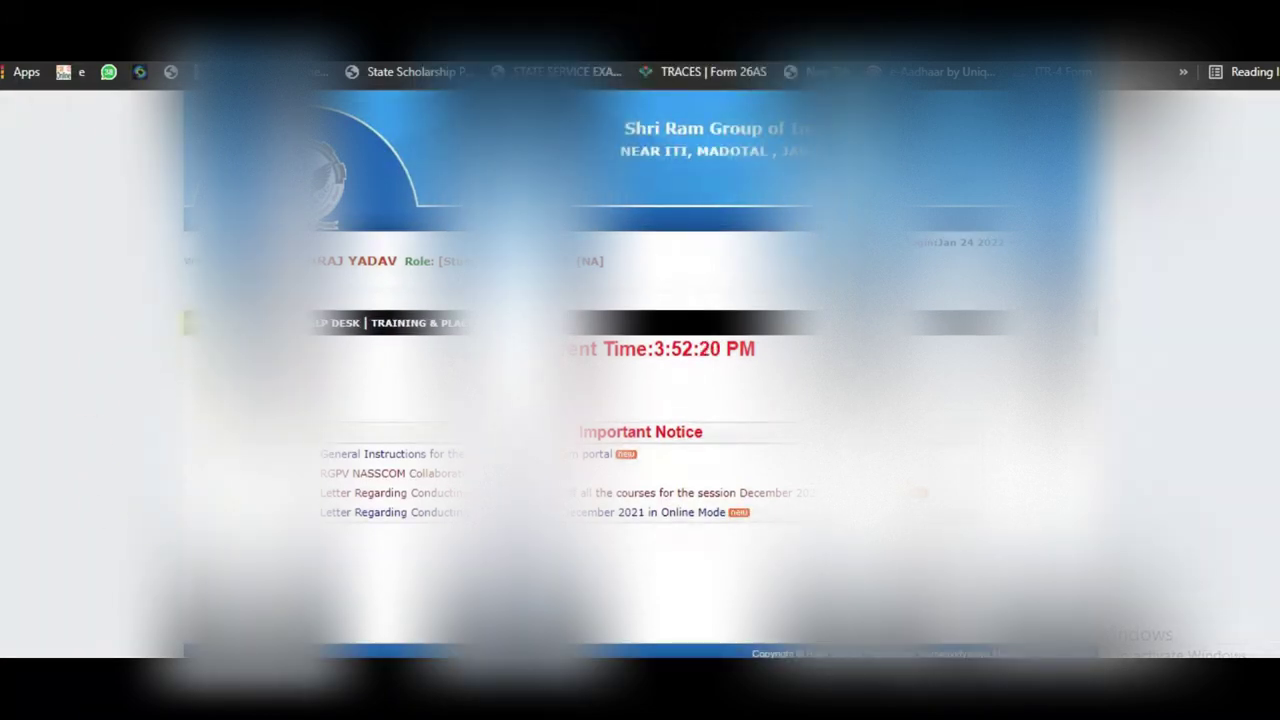
{"action": "right_click", "coordinate": [313, 326]}
{"action": "left_click", "coordinate": [349, 360]}
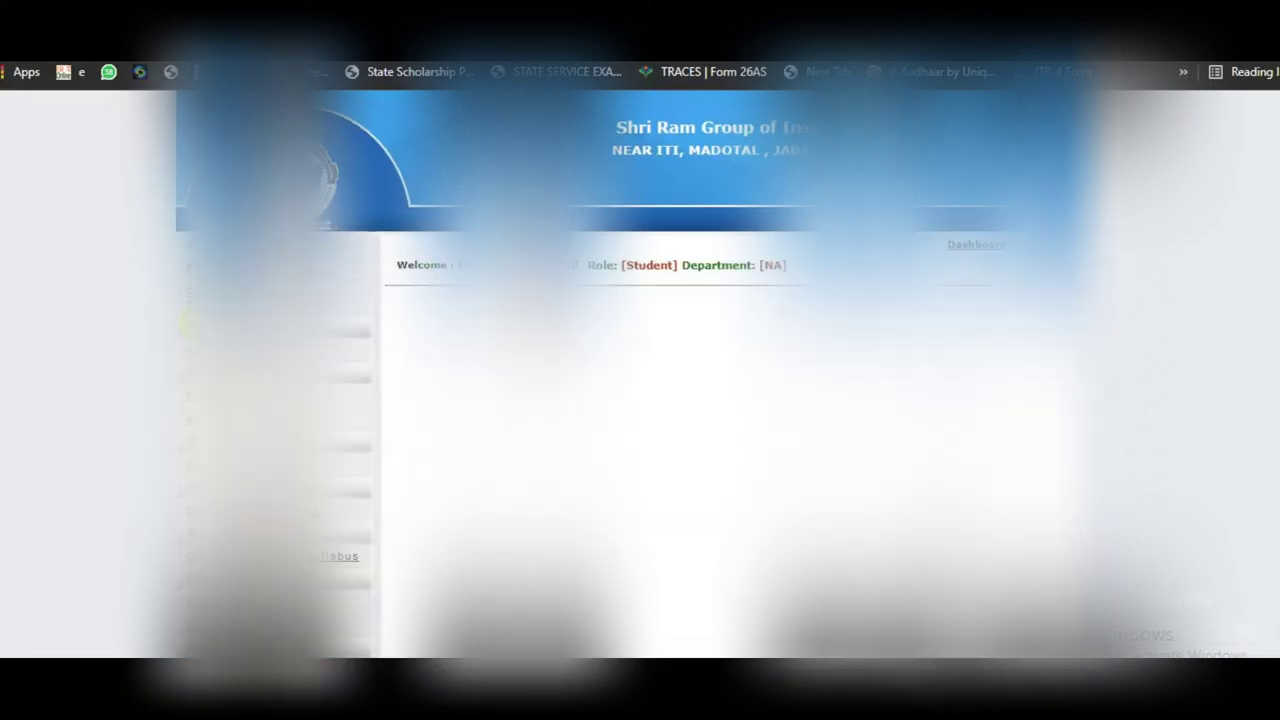
{"action": "scroll", "coordinate": [172, 578], "scroll_direction": "down", "scroll_amount": 3}
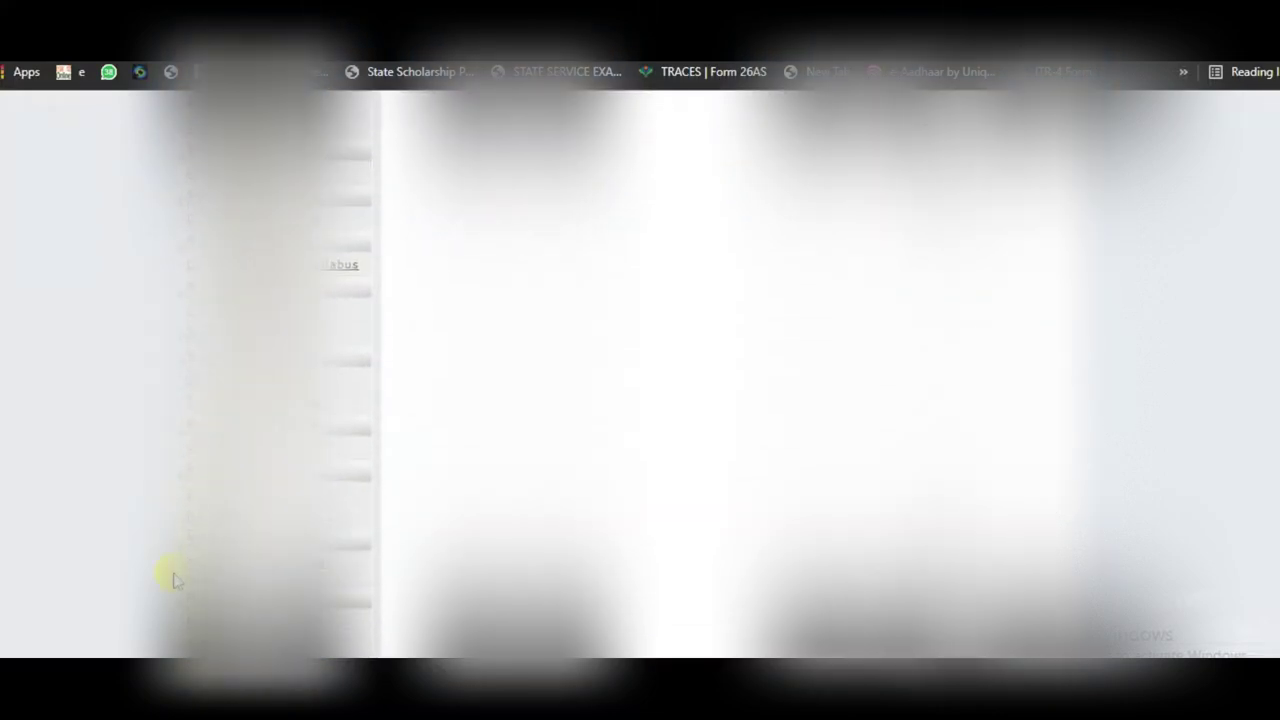
{"action": "scroll", "coordinate": [172, 578], "scroll_direction": "down", "scroll_amount": 1}
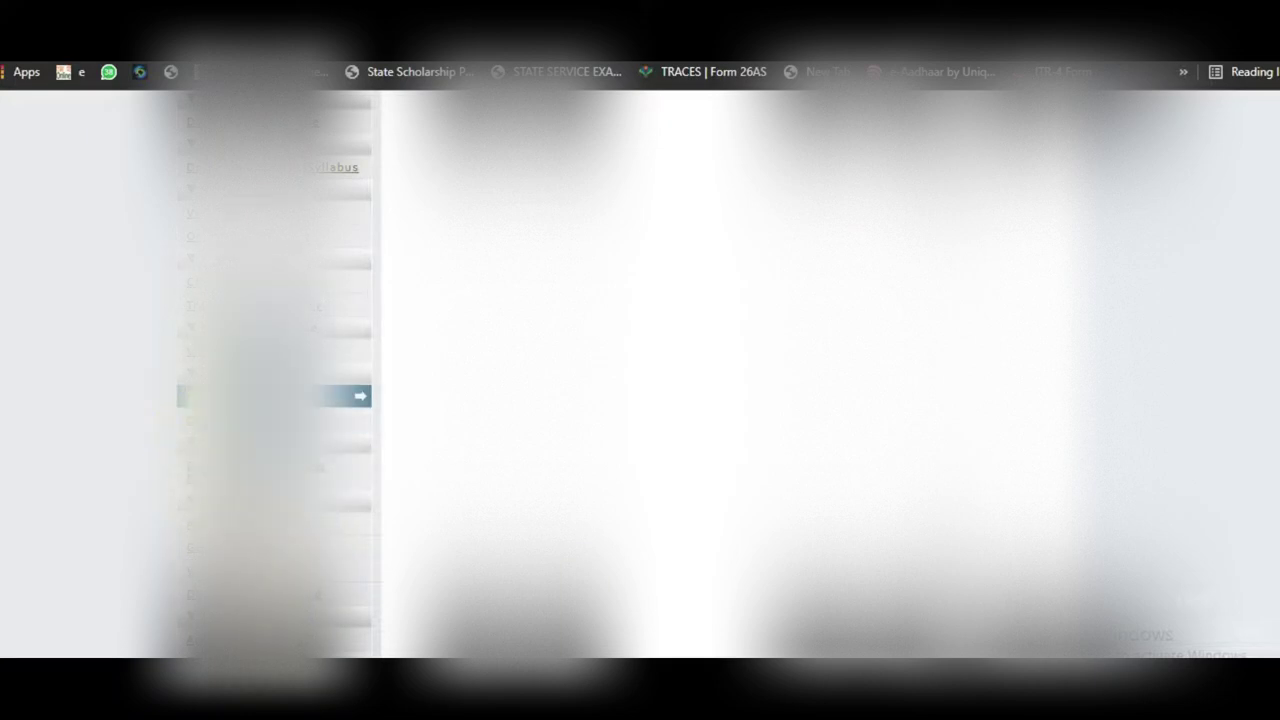
Step: Open the Enrollment Form from the sidebar and dismiss the enrollment-number notice
{"action": "right_click", "coordinate": [181, 396]}
{"action": "left_click", "coordinate": [182, 396]}
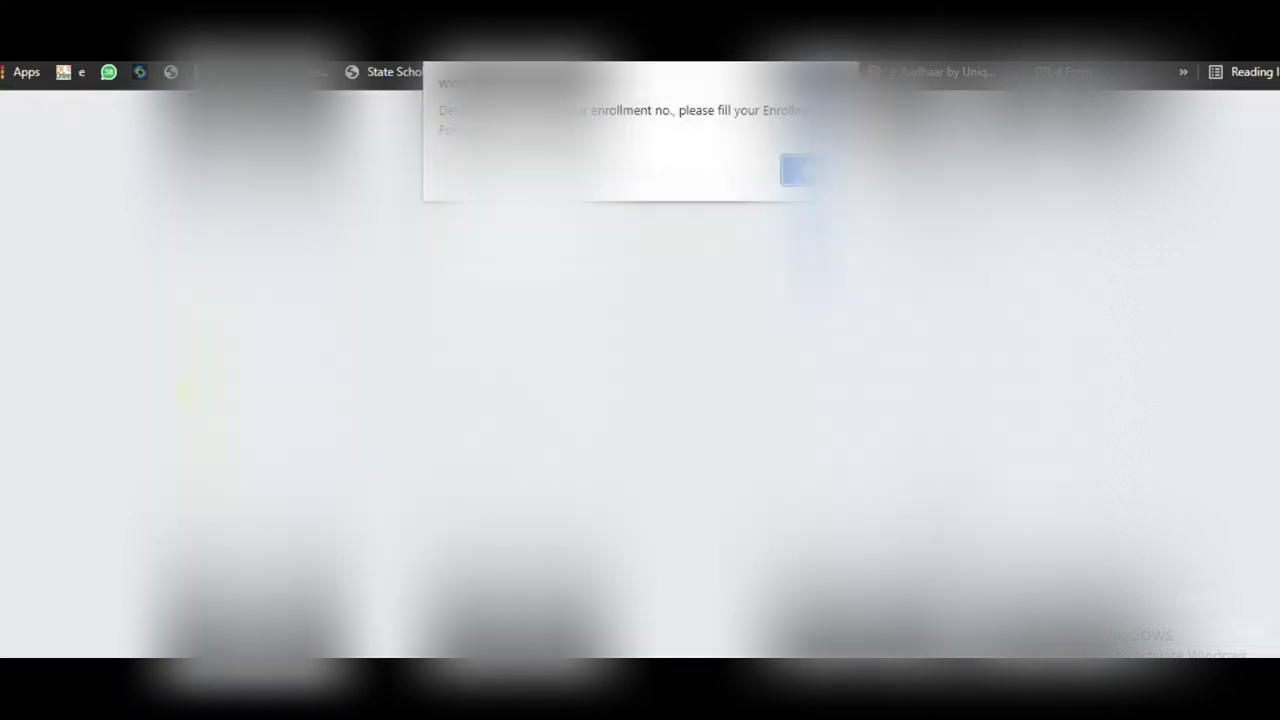
{"action": "left_click", "coordinate": [793, 171]}
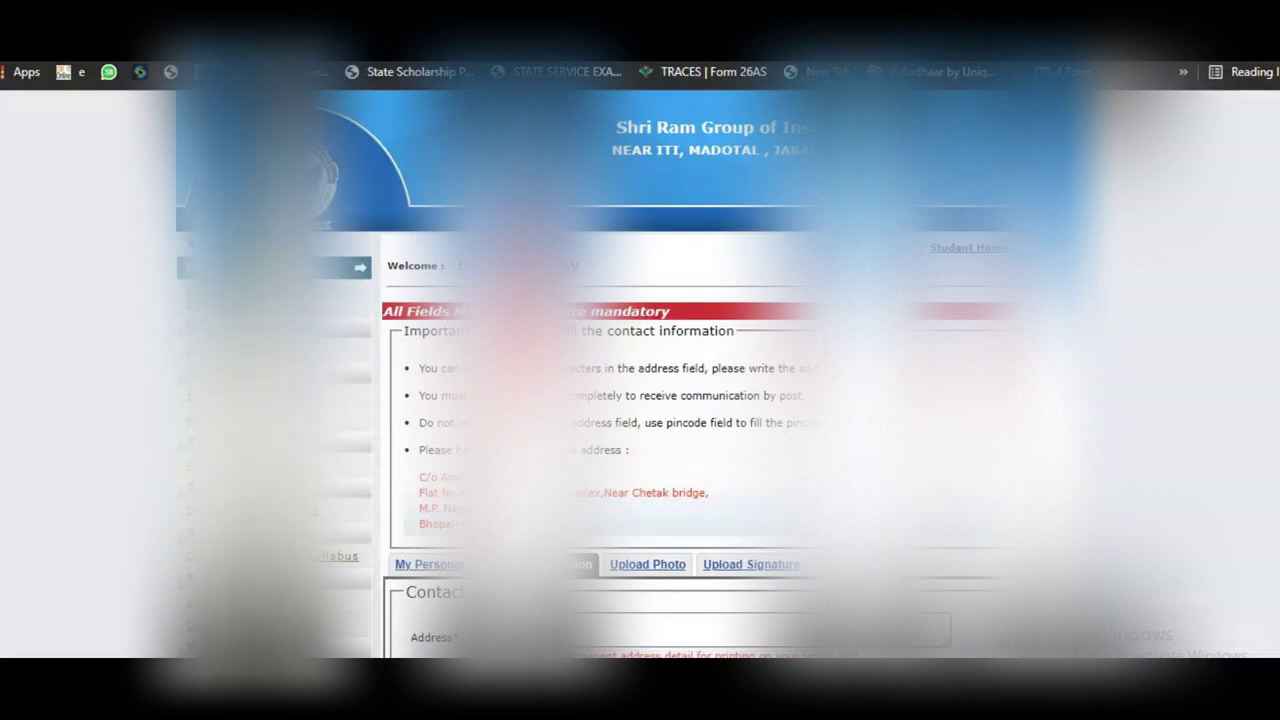
Step: Open the enrollment form and set the student's religion and mode of admission
{"action": "left_click", "coordinate": [275, 266]}
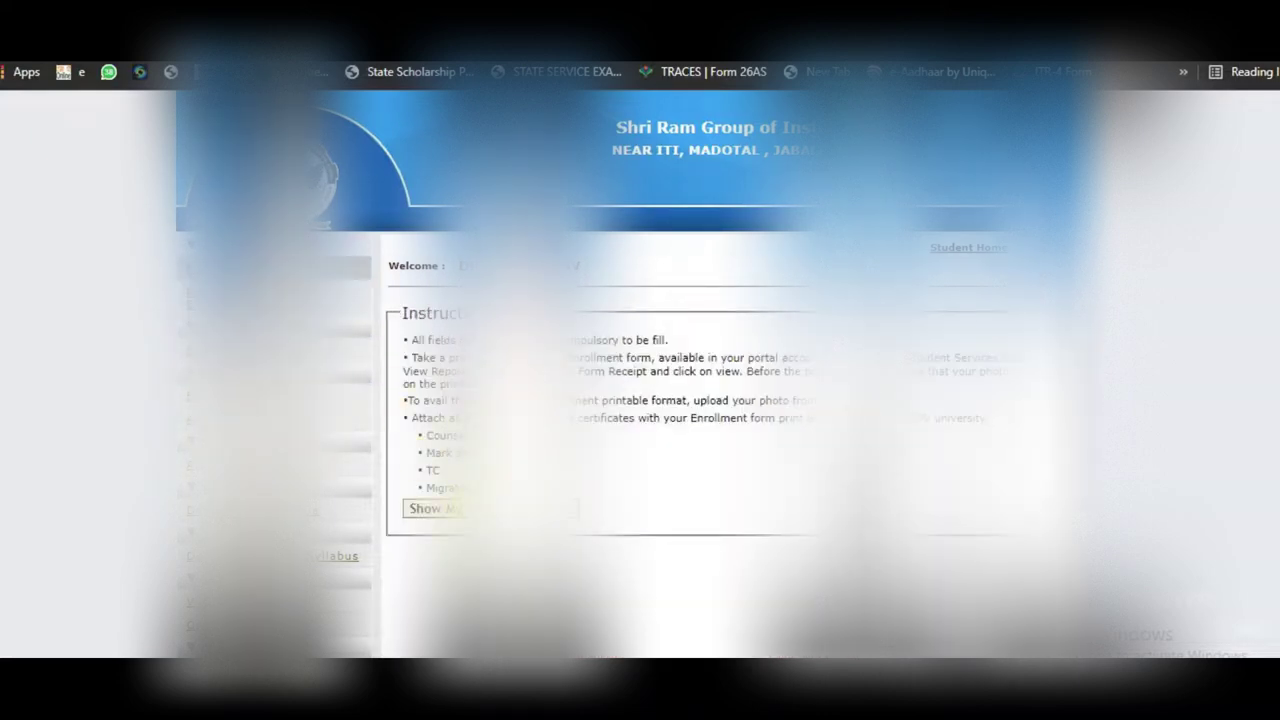
{"action": "scroll", "coordinate": [746, 455], "scroll_direction": "down", "scroll_amount": 3}
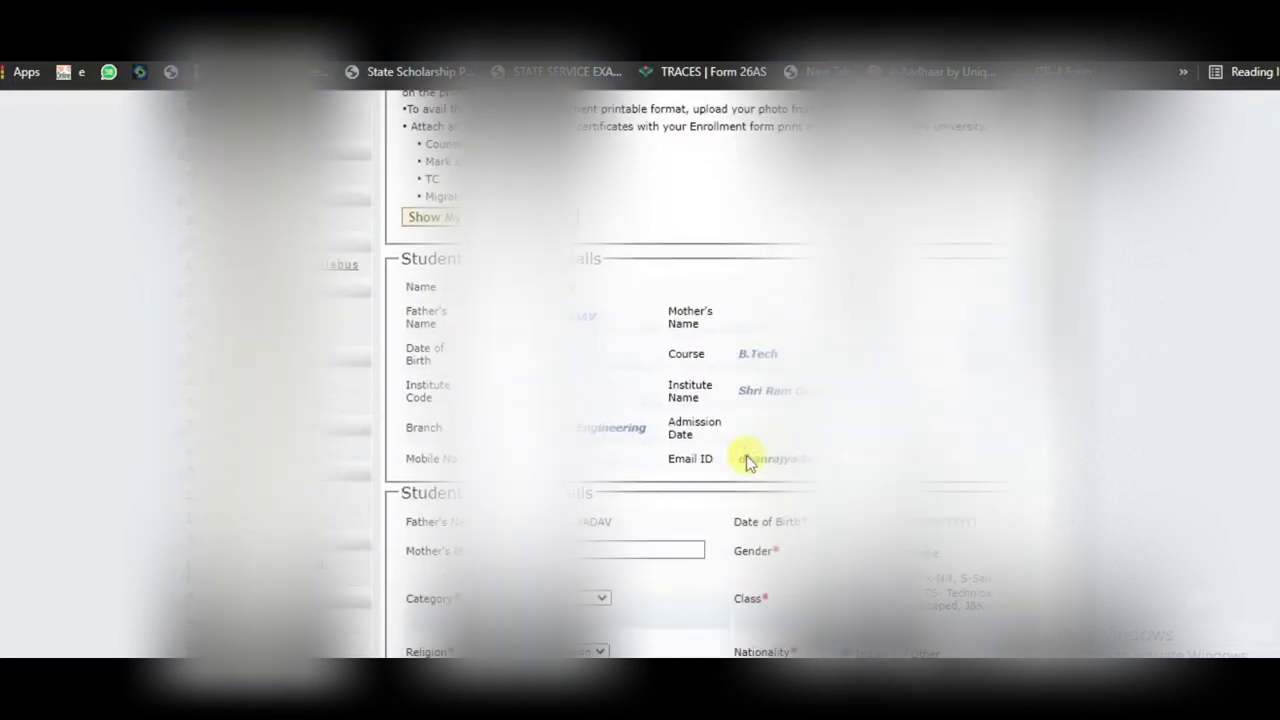
{"action": "scroll", "coordinate": [746, 458], "scroll_direction": "down", "scroll_amount": 1}
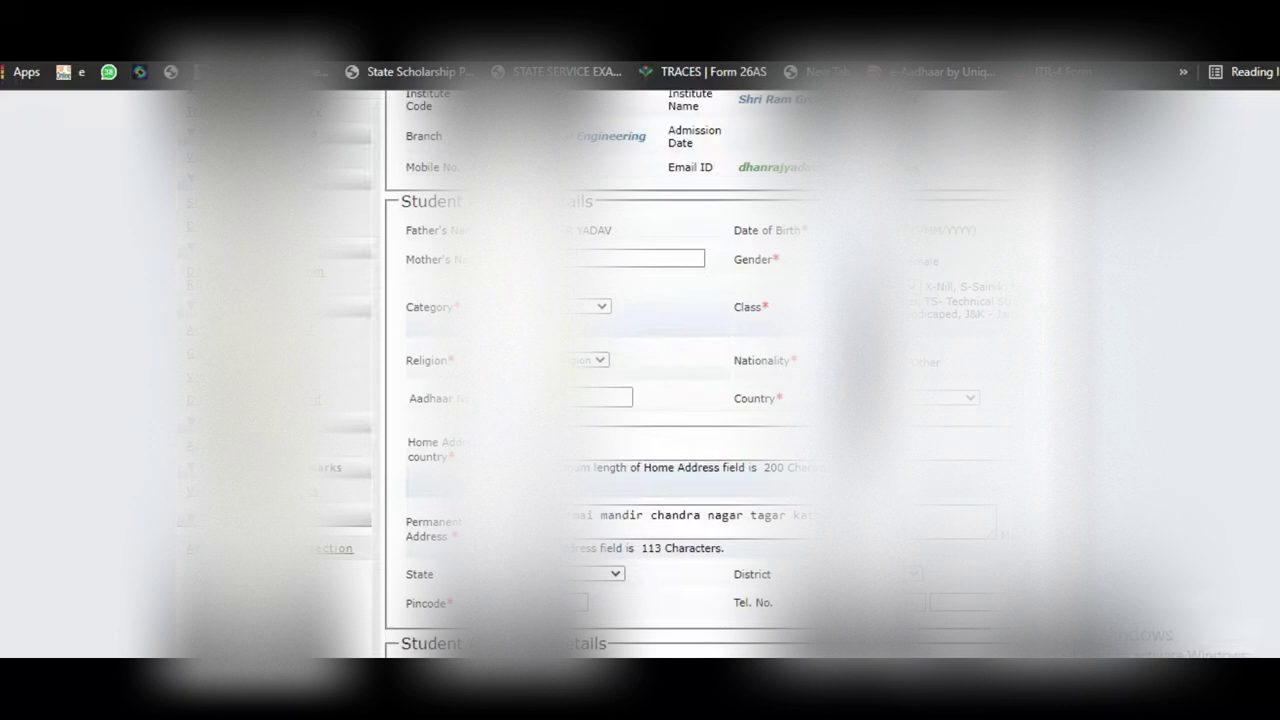
{"action": "left_click", "coordinate": [585, 360]}
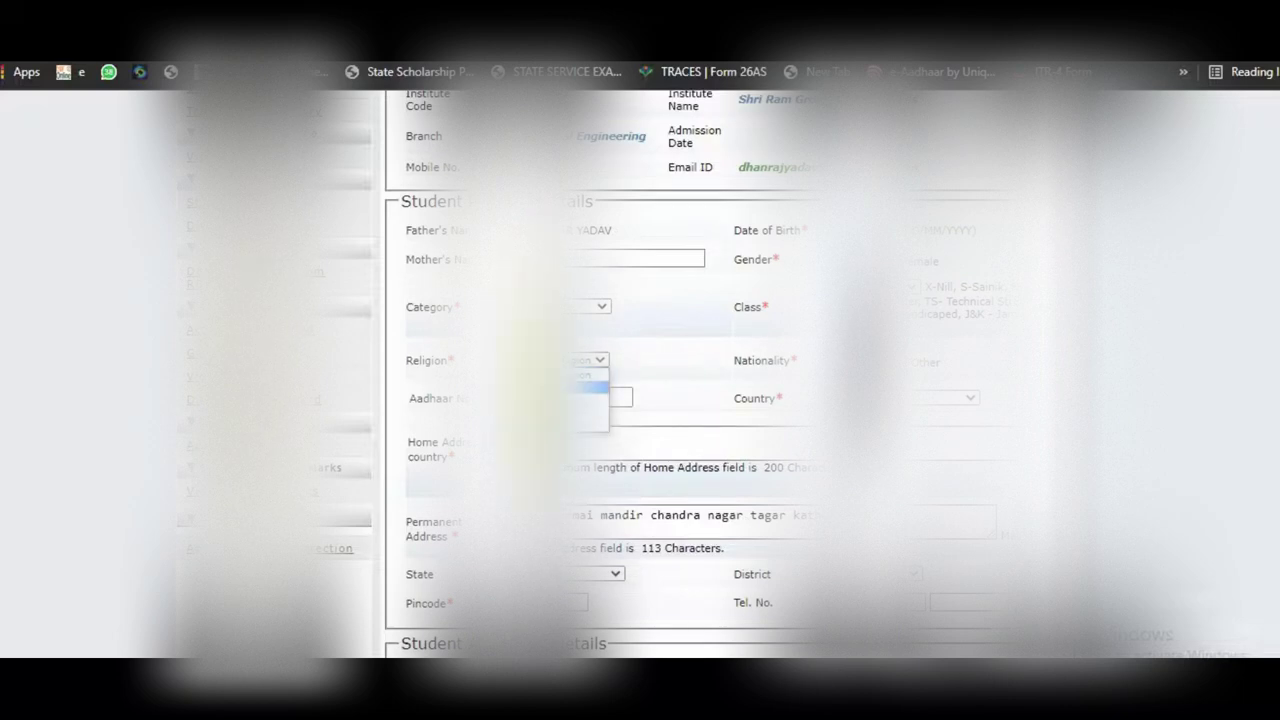
{"action": "left_click", "coordinate": [590, 386]}
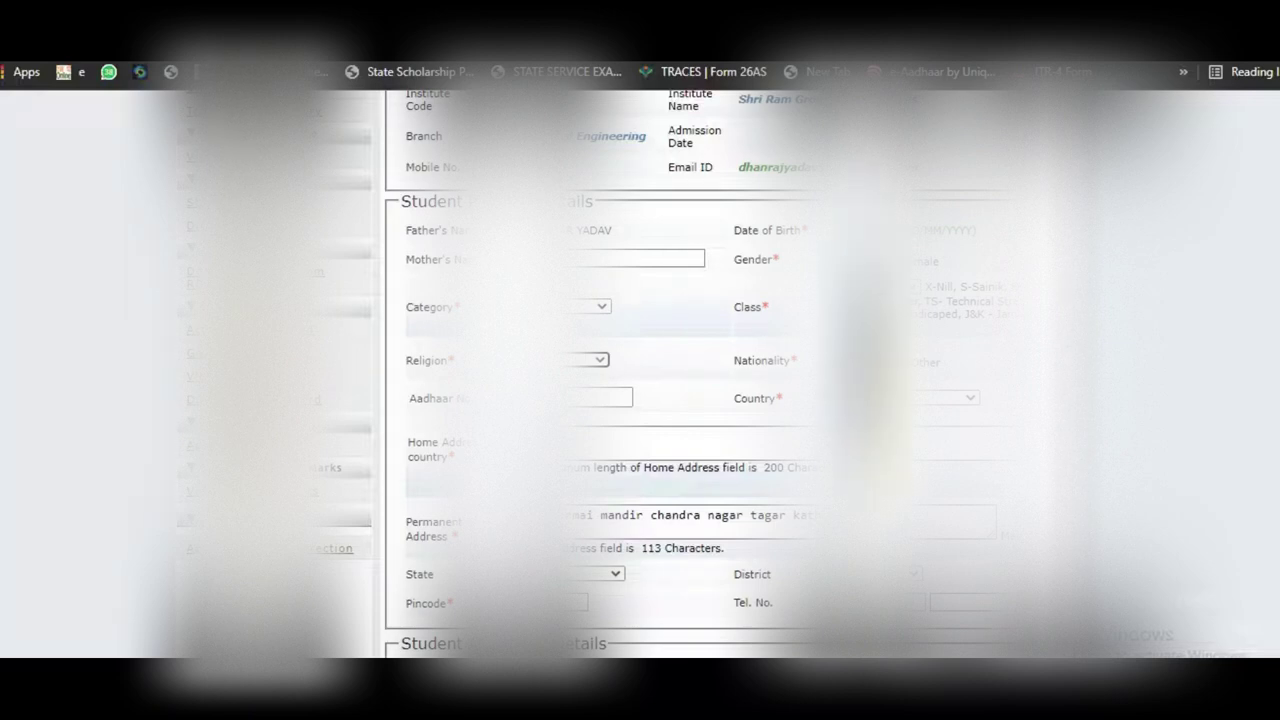
{"action": "scroll", "coordinate": [700, 400], "scroll_direction": "down", "scroll_amount": 4}
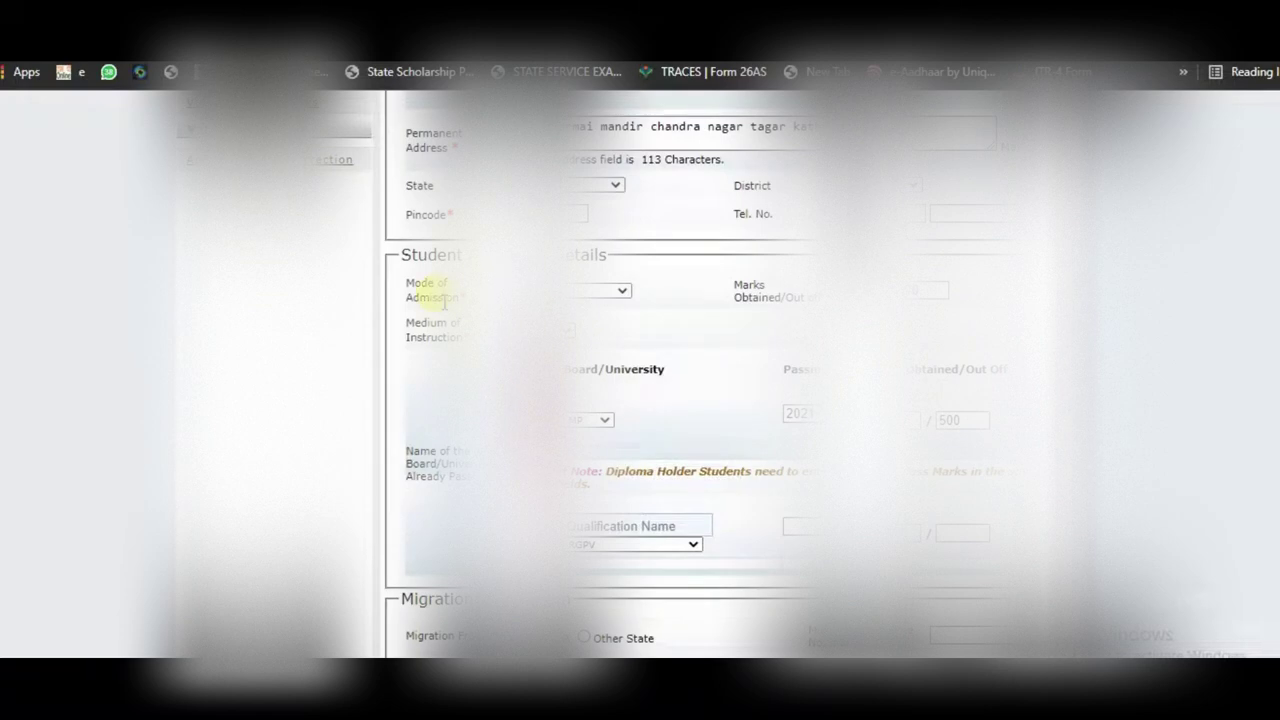
{"action": "left_click", "coordinate": [600, 290]}
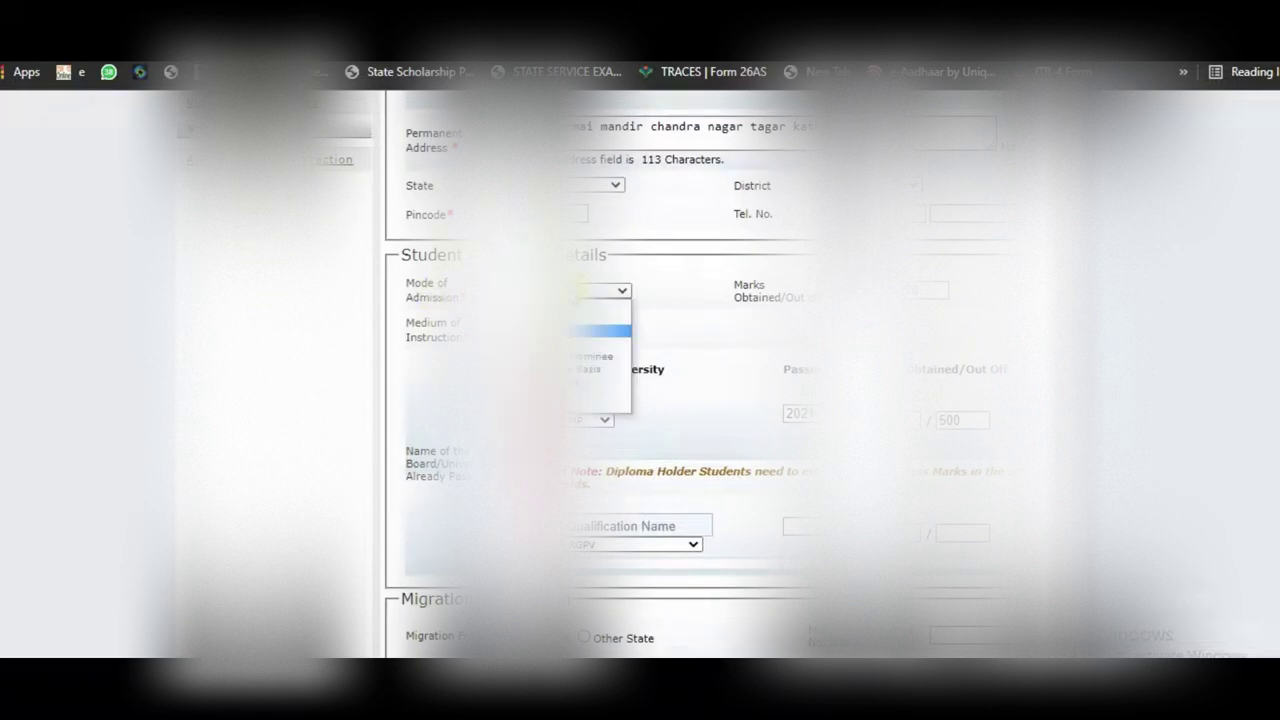
{"action": "left_click", "coordinate": [600, 330]}
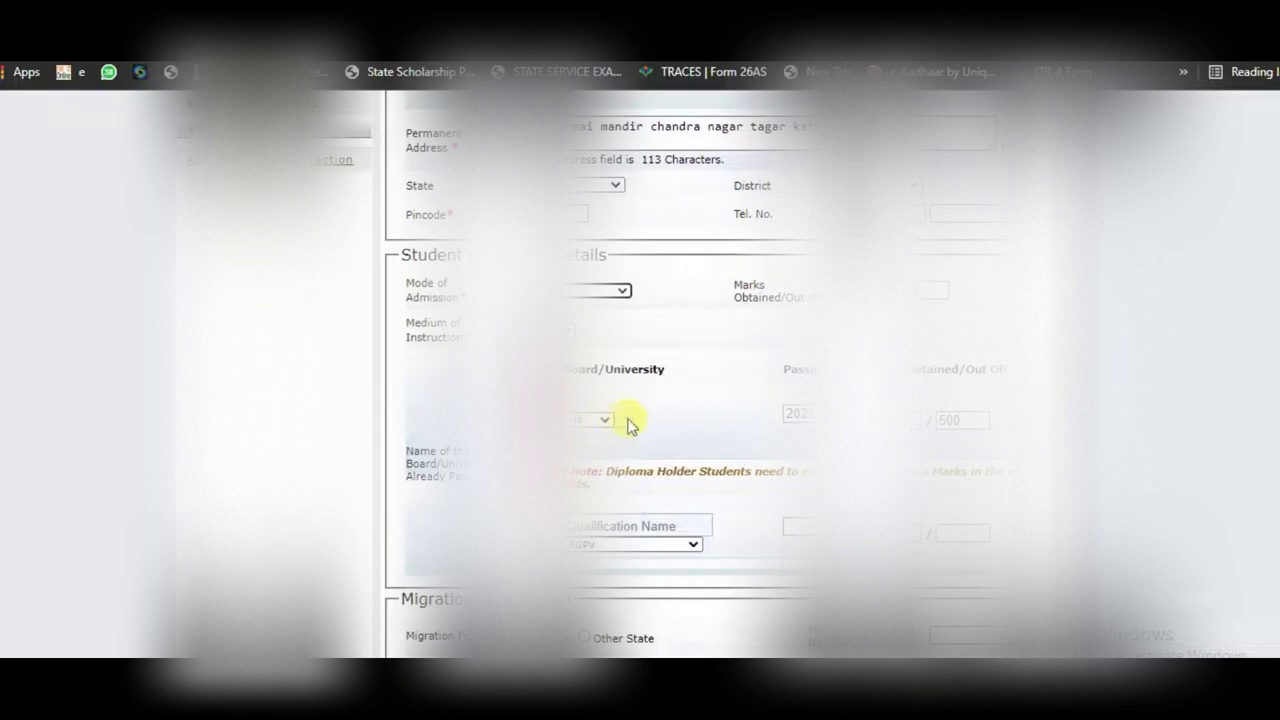
Step: Set the migration type, pick a payment mode for the 150 fee, and proceed
{"action": "scroll", "coordinate": [672, 420], "scroll_direction": "down", "scroll_amount": 2}
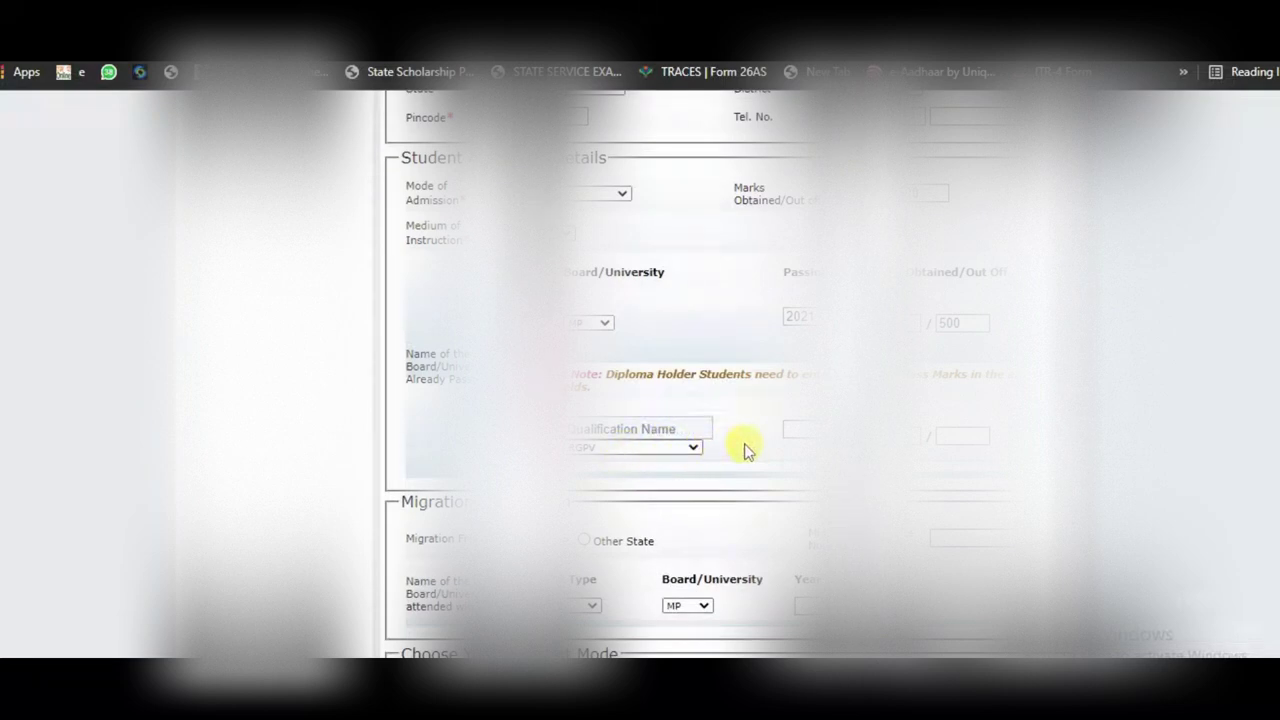
{"action": "scroll", "coordinate": [745, 450], "scroll_direction": "down", "scroll_amount": 3}
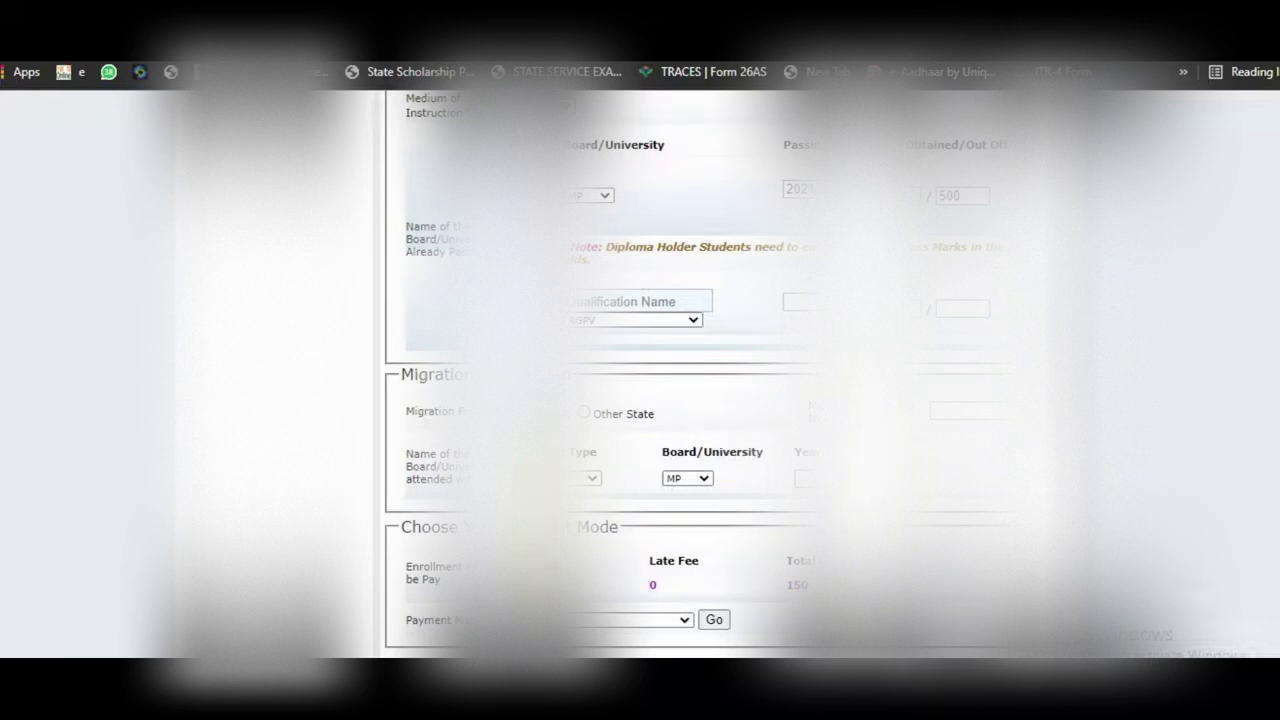
{"action": "left_click", "coordinate": [590, 478]}
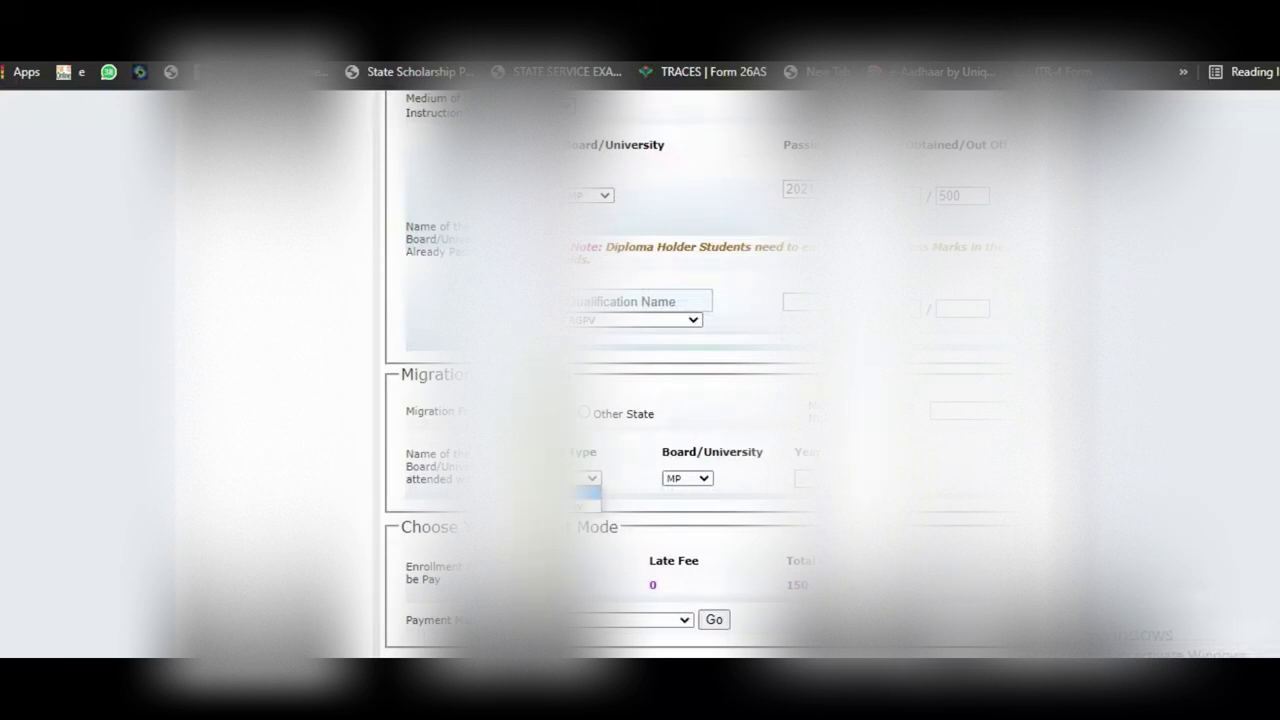
{"action": "left_click", "coordinate": [586, 492]}
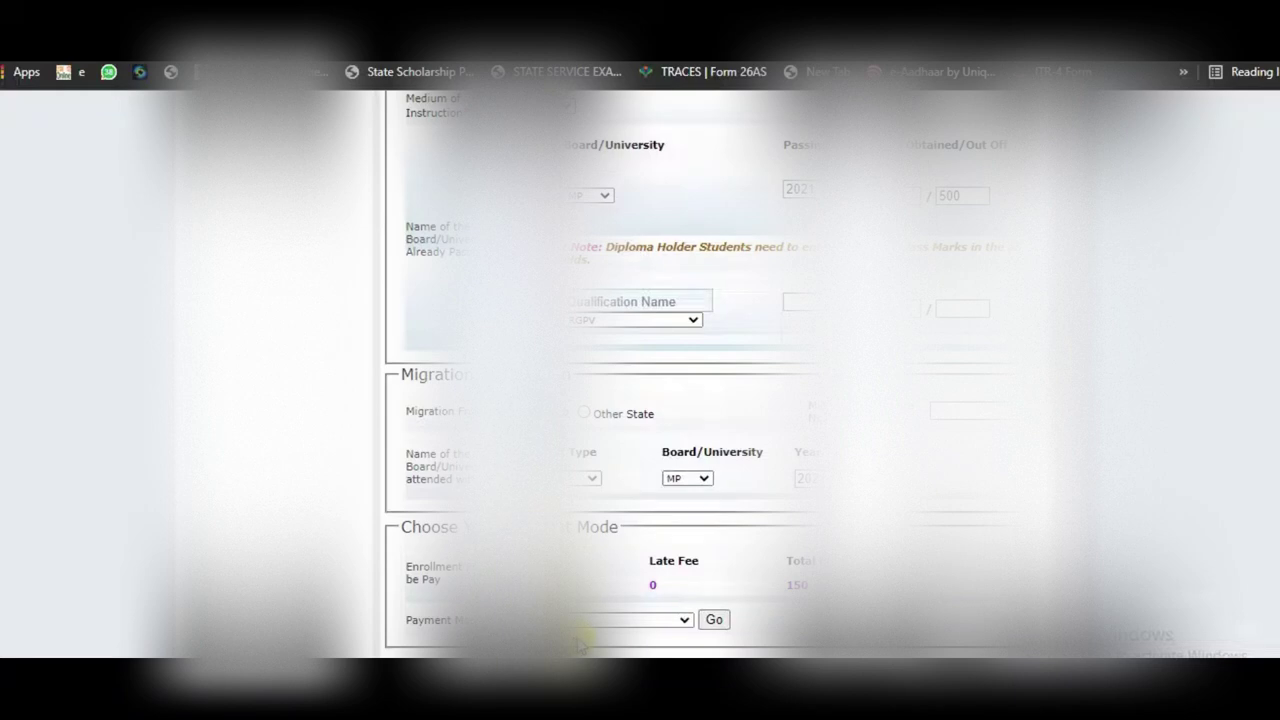
{"action": "left_click", "coordinate": [605, 621]}
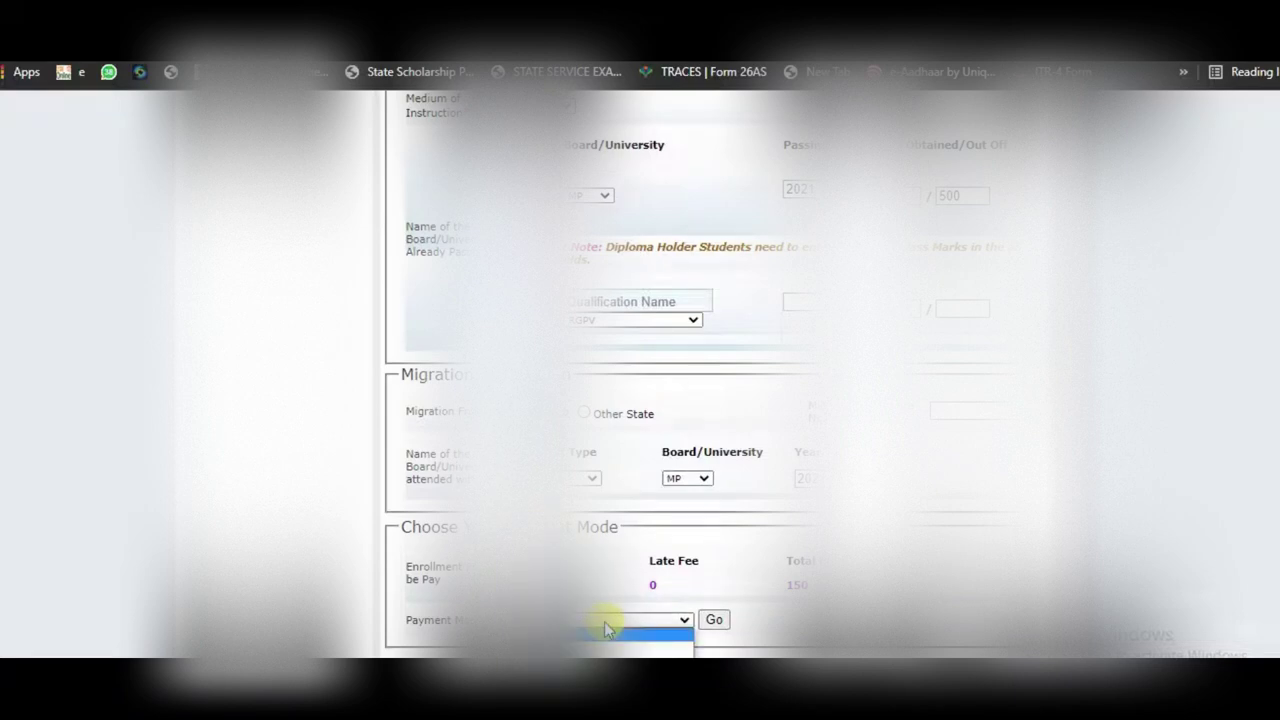
{"action": "left_click", "coordinate": [607, 632]}
{"action": "left_click", "coordinate": [714, 619]}
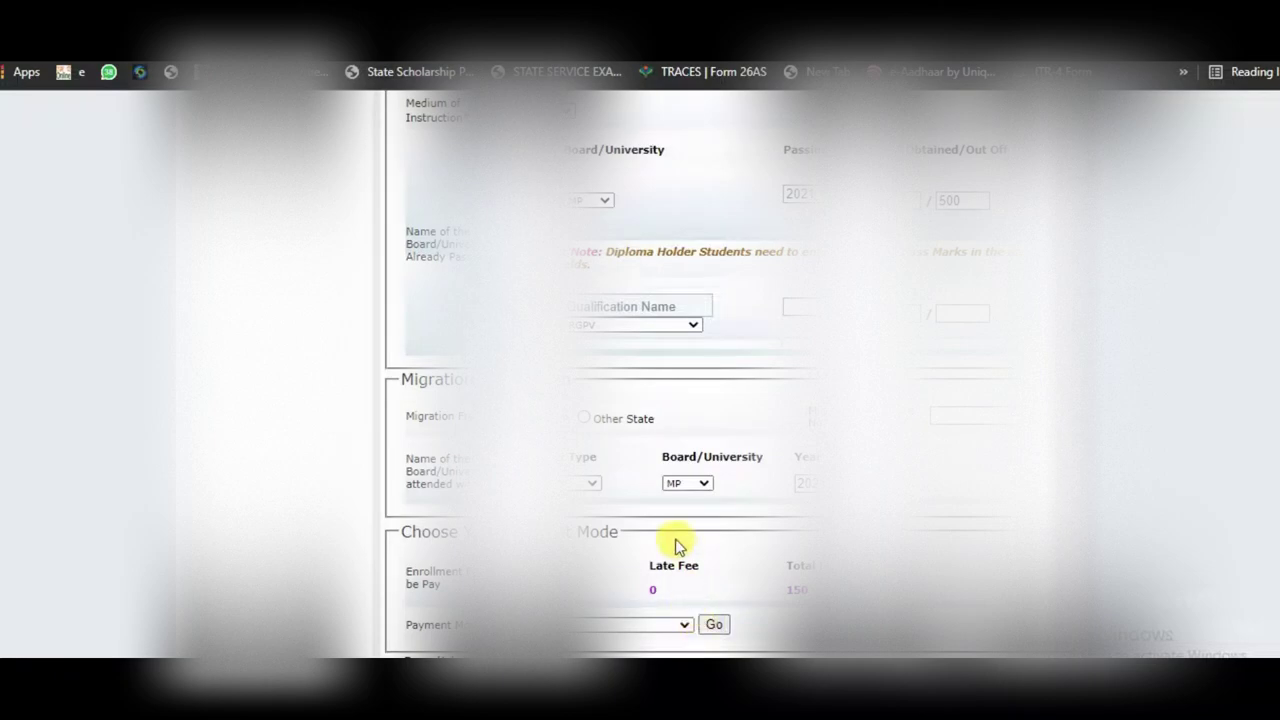
Step: Enter the displayed captcha code and submit the enrollment form for online payment
{"action": "scroll", "coordinate": [676, 540], "scroll_direction": "up", "scroll_amount": 6}
{"action": "scroll", "coordinate": [676, 540], "scroll_direction": "up", "scroll_amount": 5}
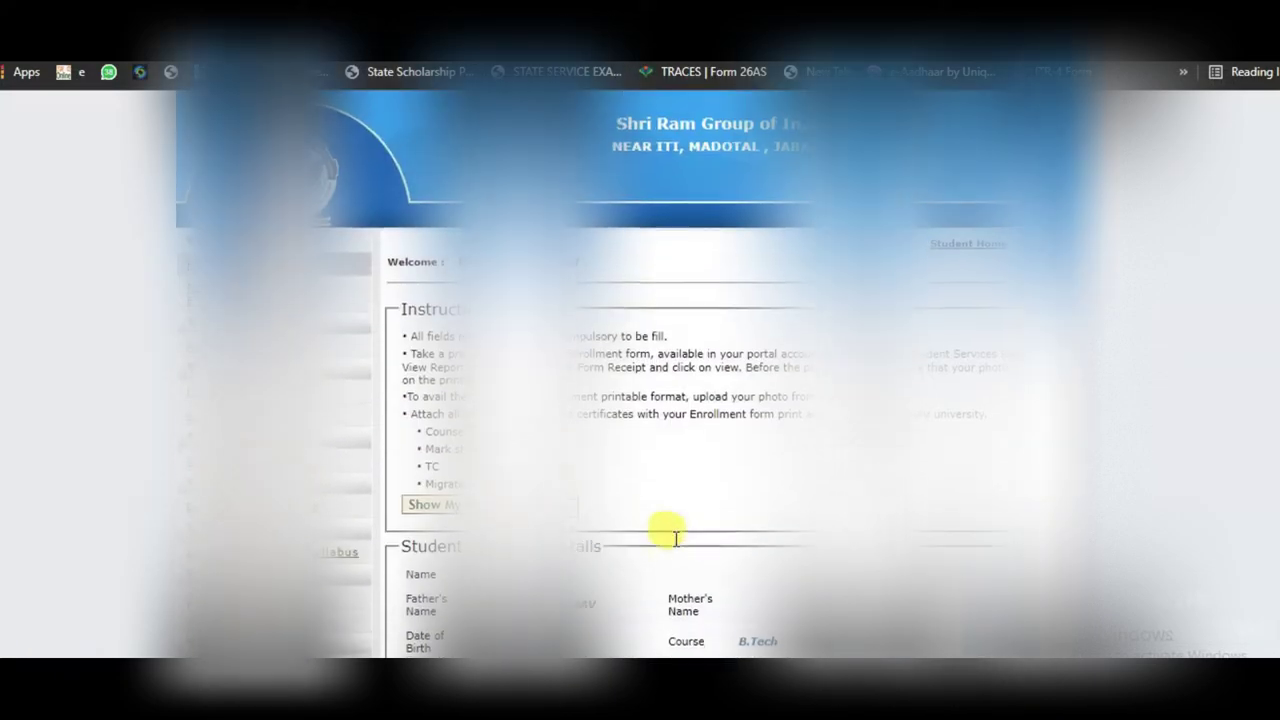
{"action": "scroll", "coordinate": [674, 543], "scroll_direction": "down", "scroll_amount": 10}
{"action": "scroll", "coordinate": [674, 543], "scroll_direction": "down", "scroll_amount": 5}
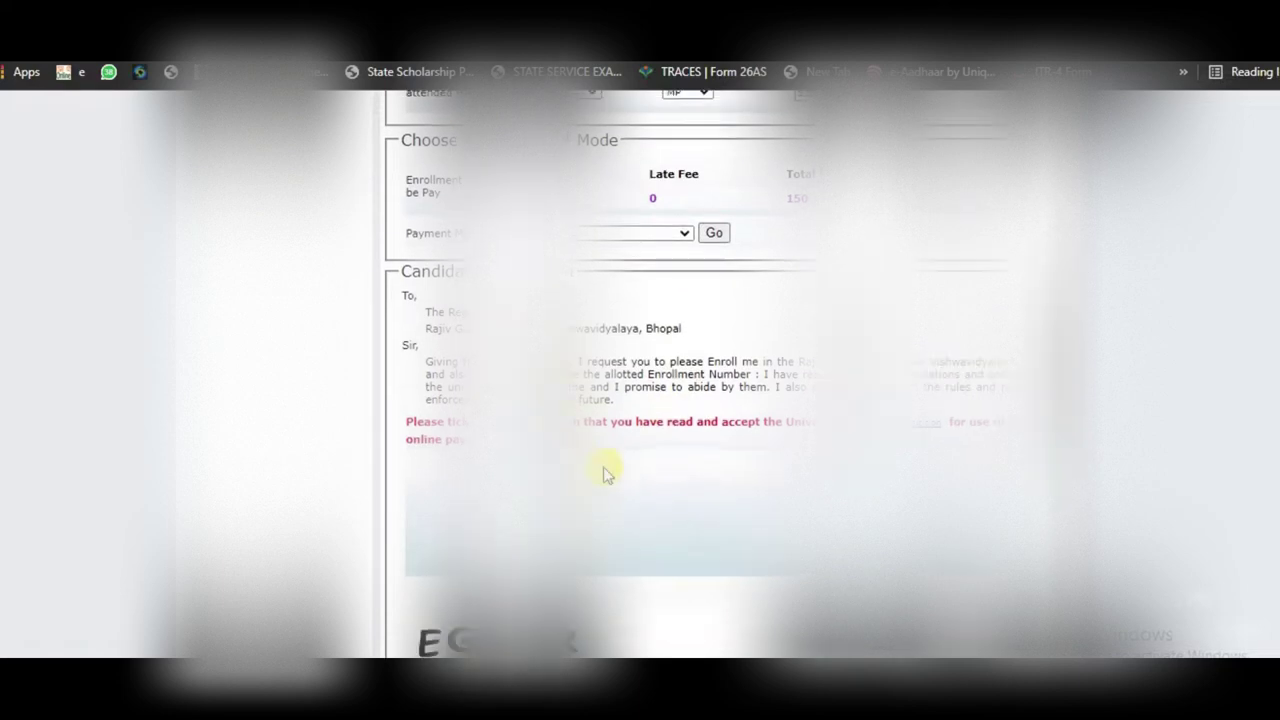
{"action": "scroll", "coordinate": [603, 471], "scroll_direction": "down", "scroll_amount": 3}
{"action": "left_click", "coordinate": [445, 541]}
{"action": "type", "text": "EG"}
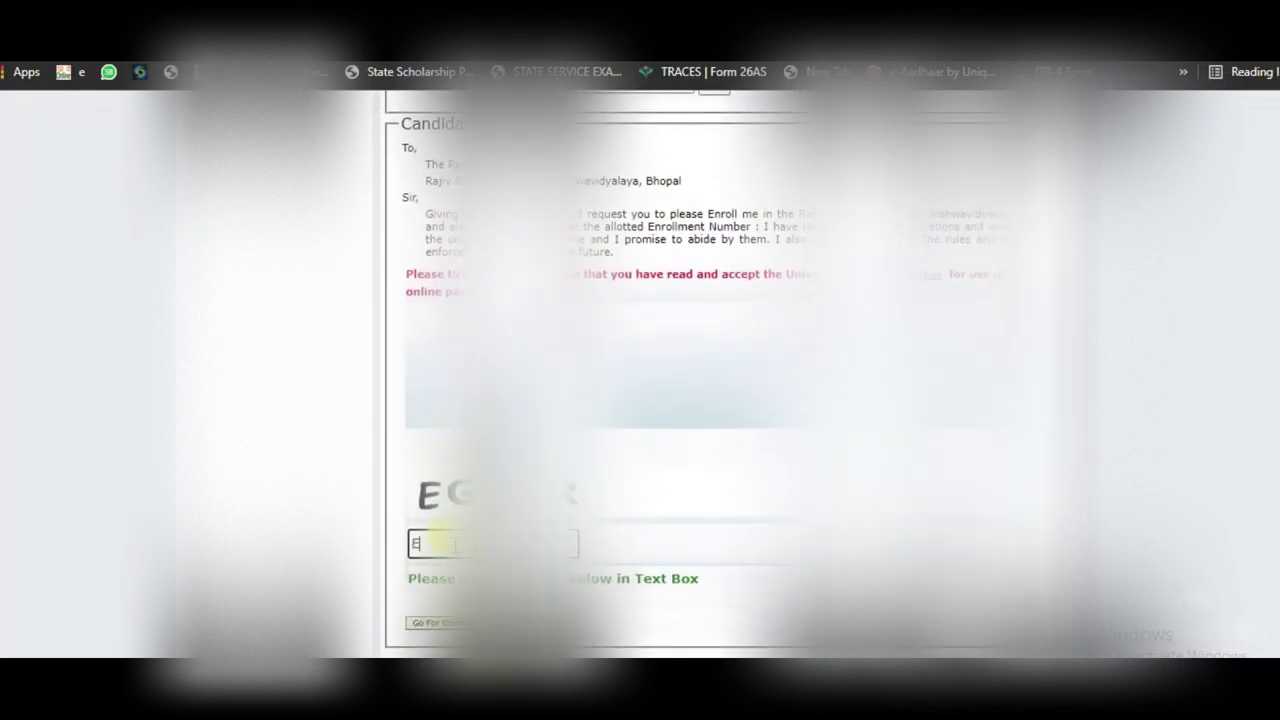
{"action": "type", "text": "TNR"}
{"action": "left_click", "coordinate": [447, 623]}
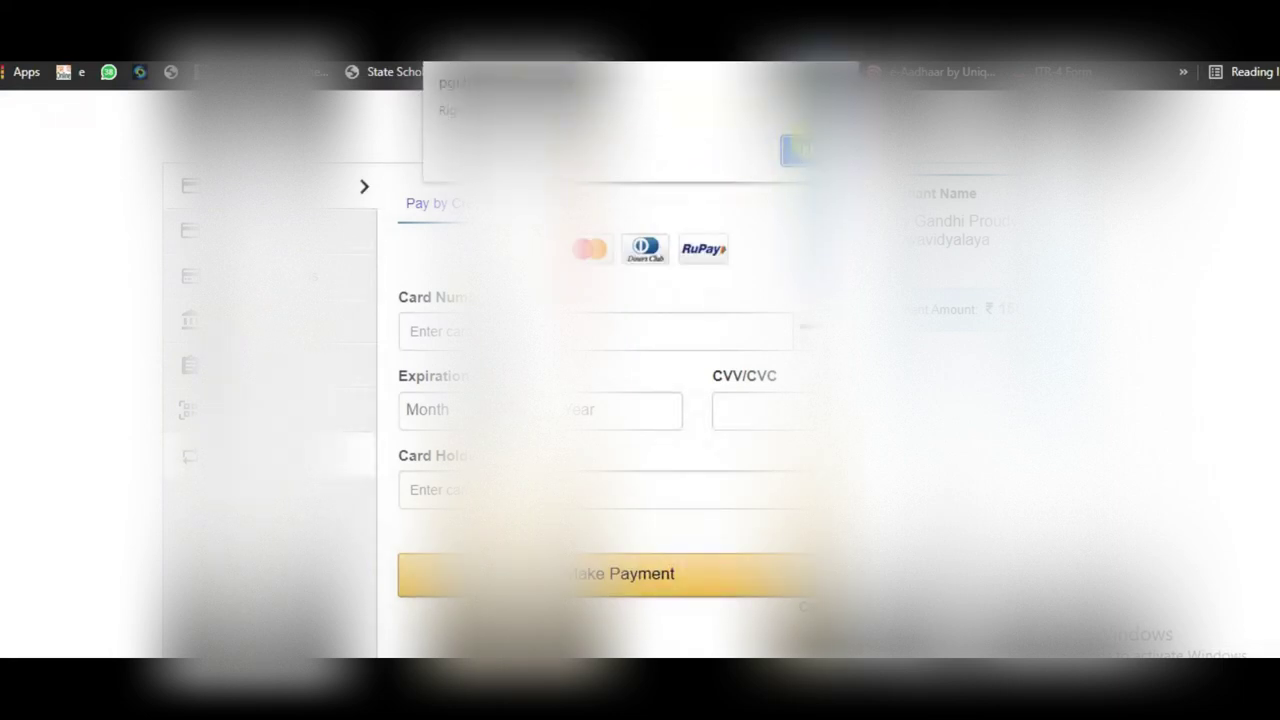
Step: Attempt the enrollment fee payment by UPI, then return to the portal after the error
{"action": "left_click", "coordinate": [793, 150]}
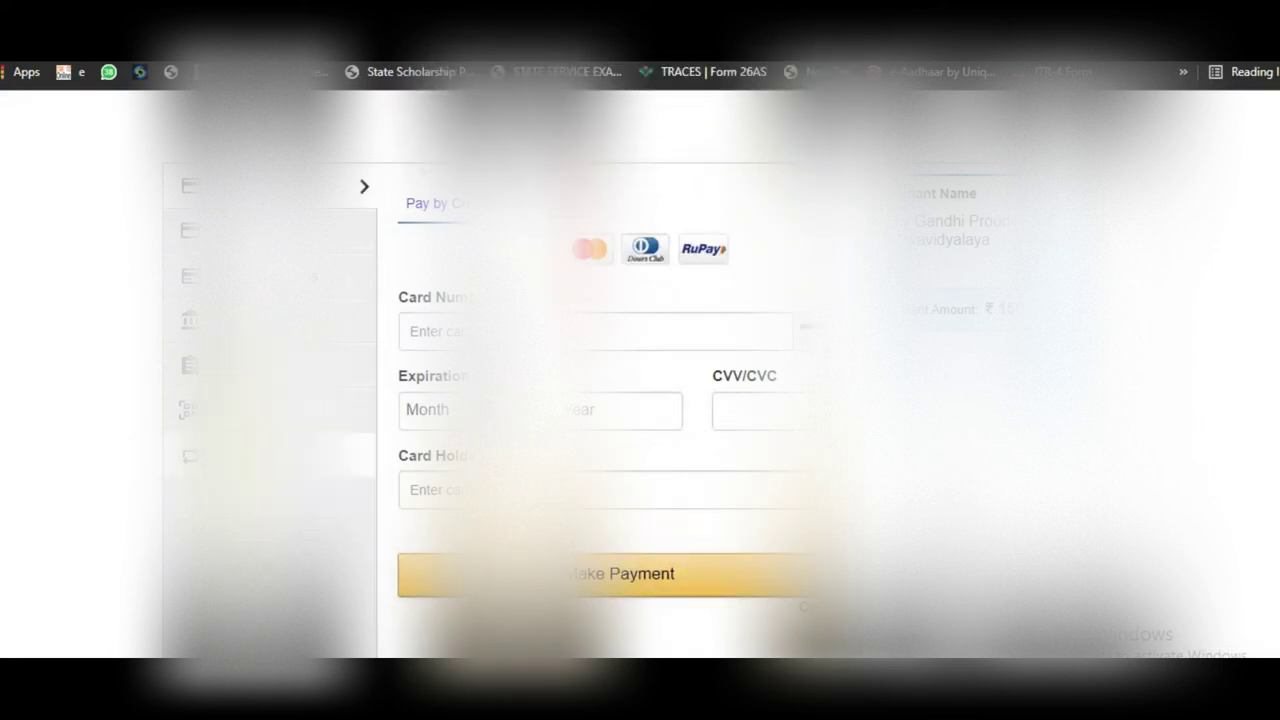
{"action": "left_click", "coordinate": [318, 458]}
{"action": "left_click", "coordinate": [598, 372]}
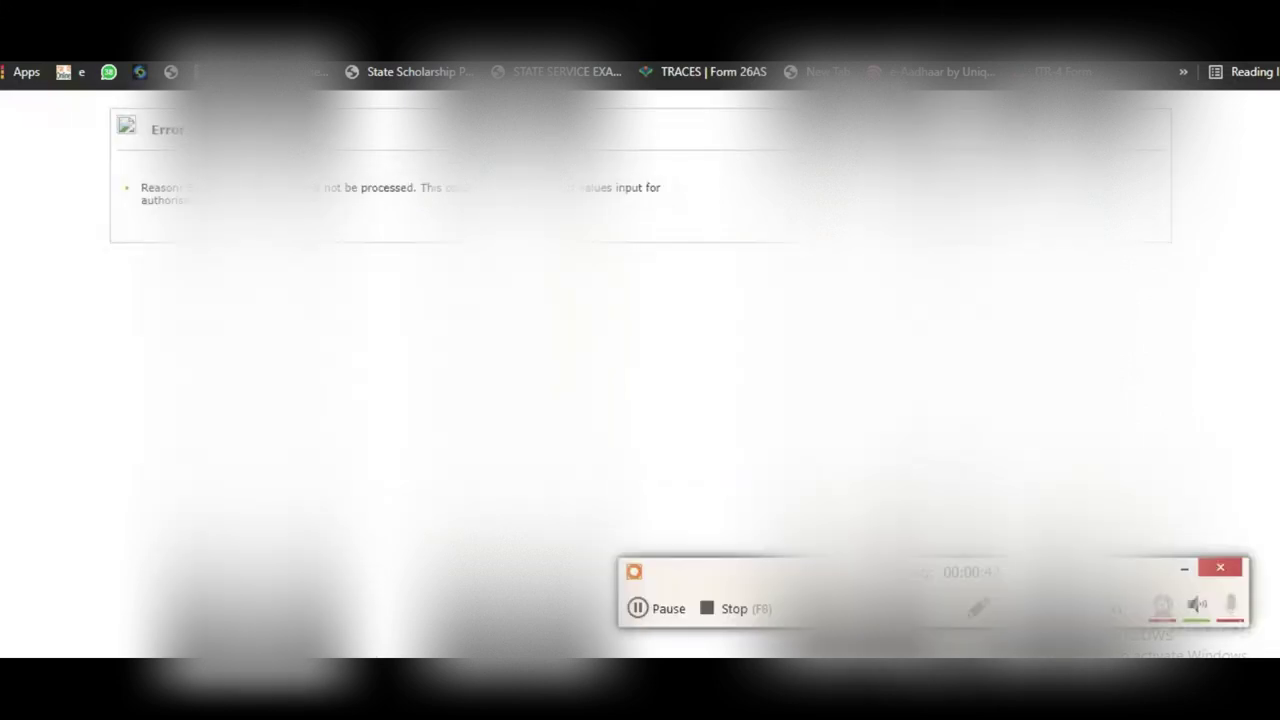
{"action": "left_click", "coordinate": [636, 608]}
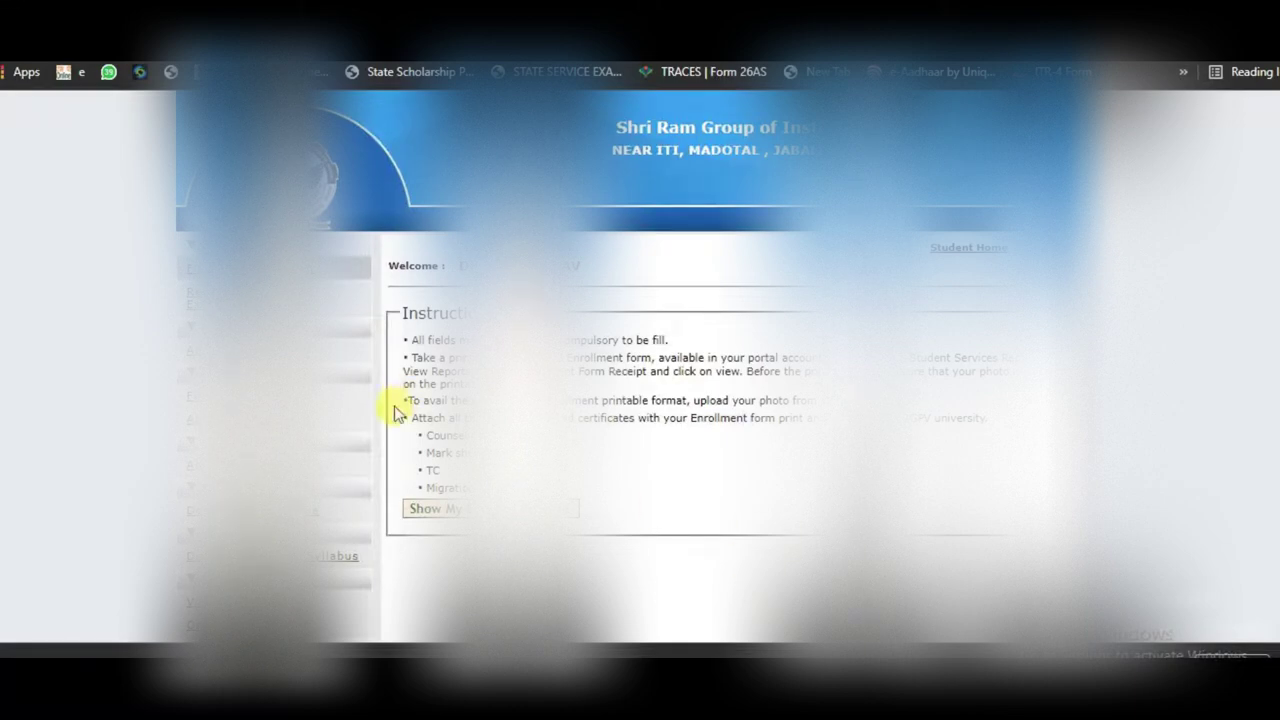
Step: Open Student Profile from the sidebar and bring its address and e-mail fields into view
{"action": "scroll", "coordinate": [420, 525], "scroll_direction": "down", "scroll_amount": 2}
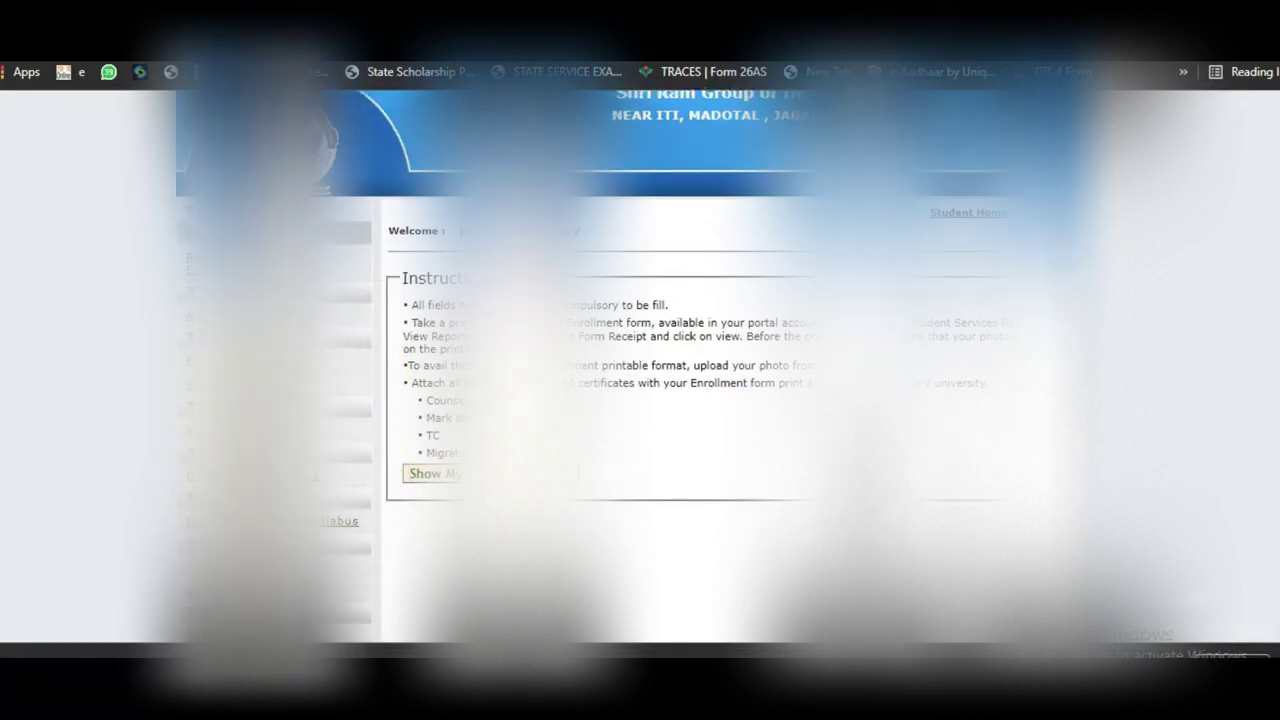
{"action": "scroll", "coordinate": [700, 400], "scroll_direction": "up", "scroll_amount": 2}
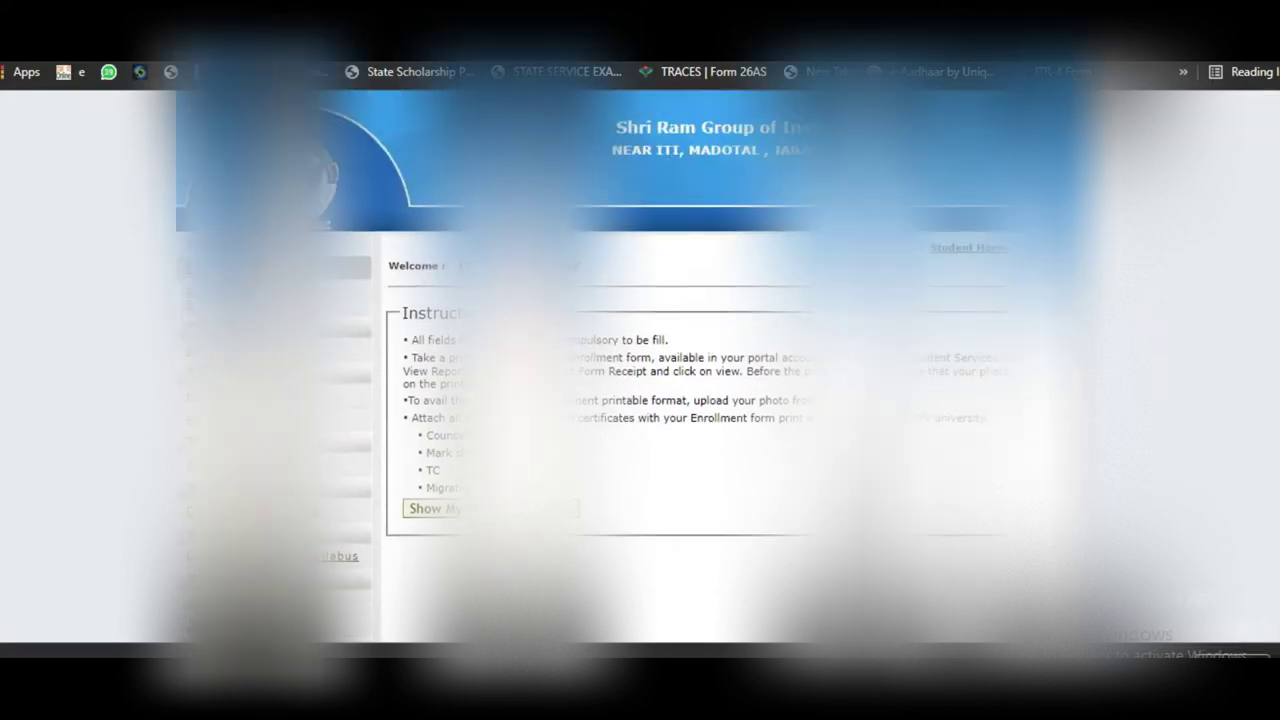
{"action": "scroll", "coordinate": [700, 400], "scroll_direction": "down", "scroll_amount": 3}
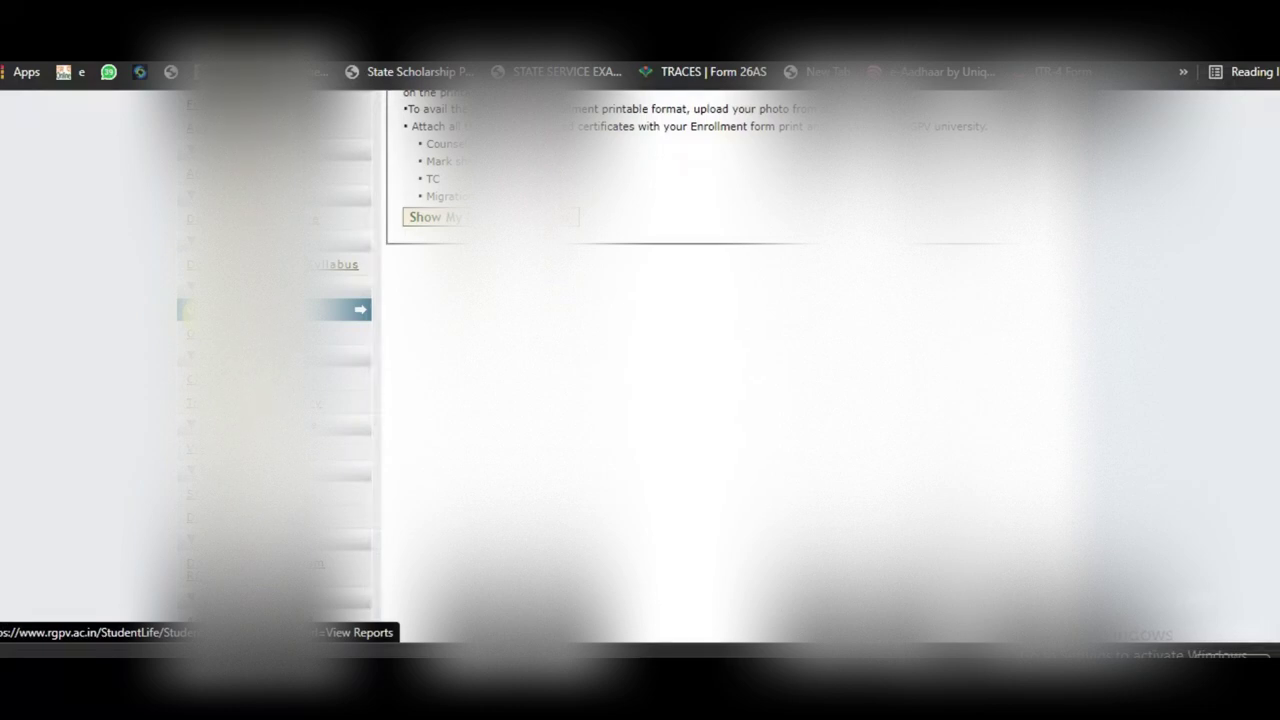
{"action": "scroll", "coordinate": [300, 310], "scroll_direction": "down", "scroll_amount": 3}
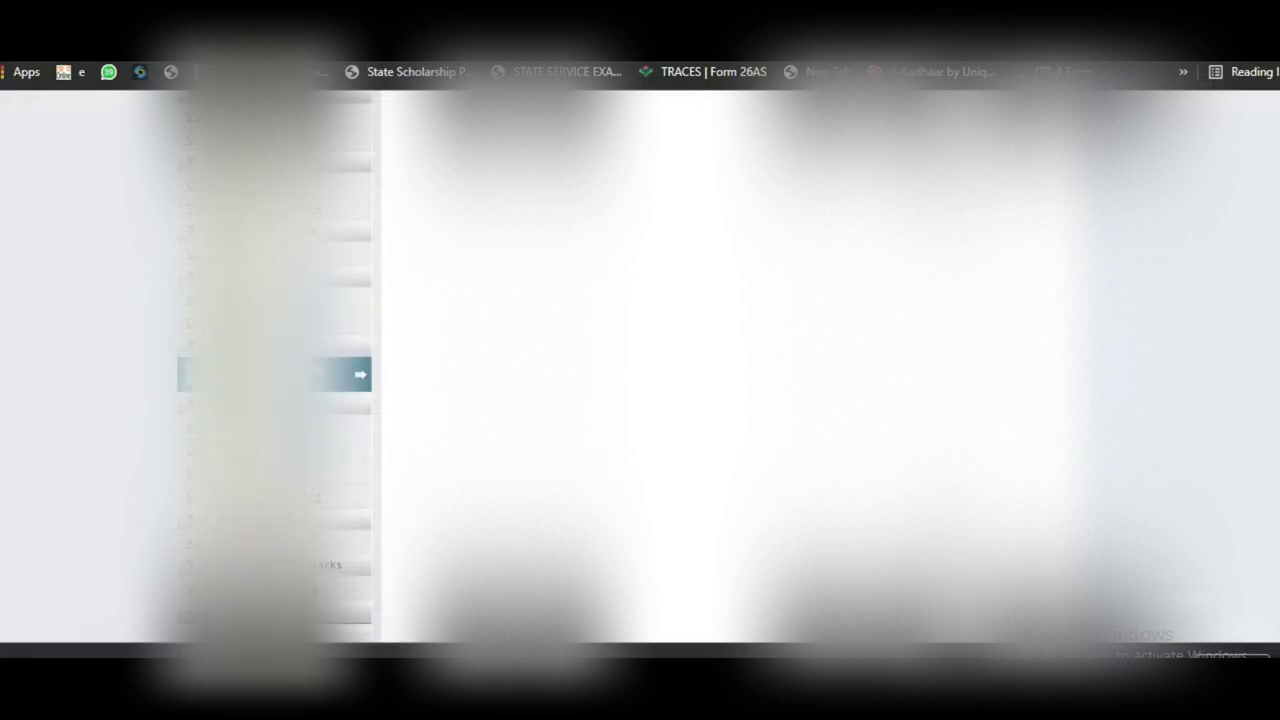
{"action": "left_click", "coordinate": [274, 298]}
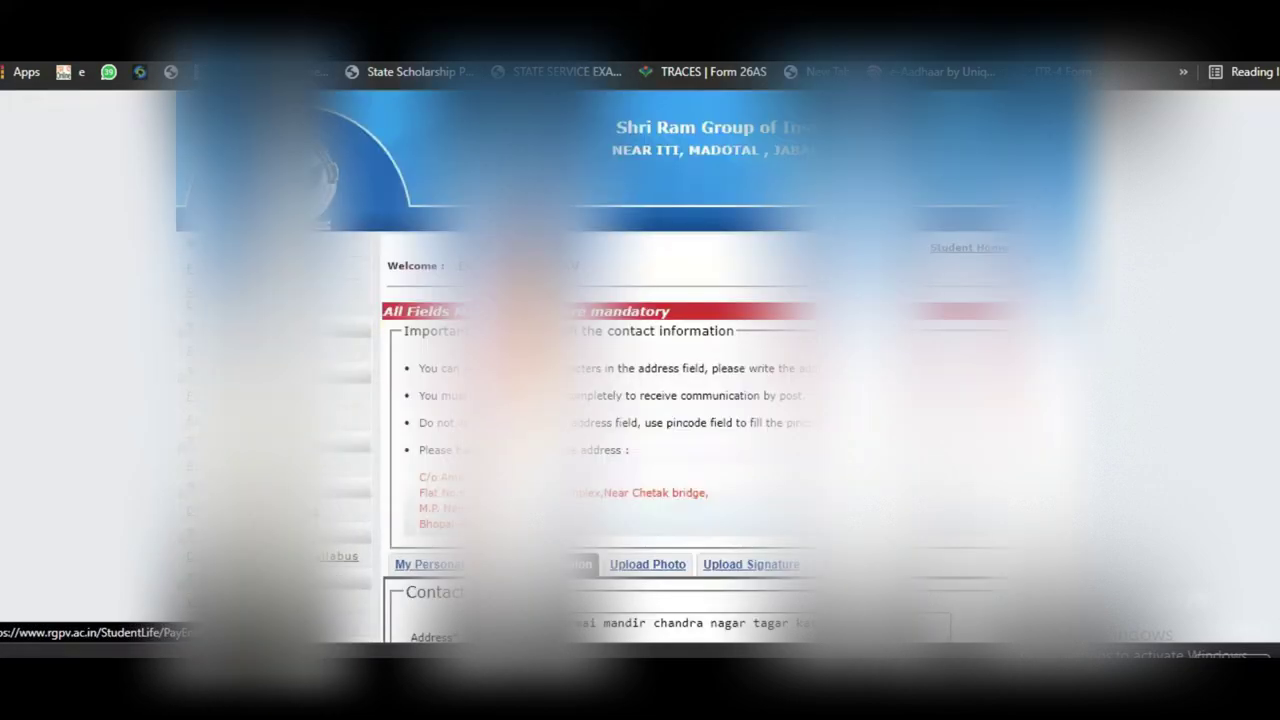
{"action": "scroll", "coordinate": [690, 402], "scroll_direction": "down", "scroll_amount": 3}
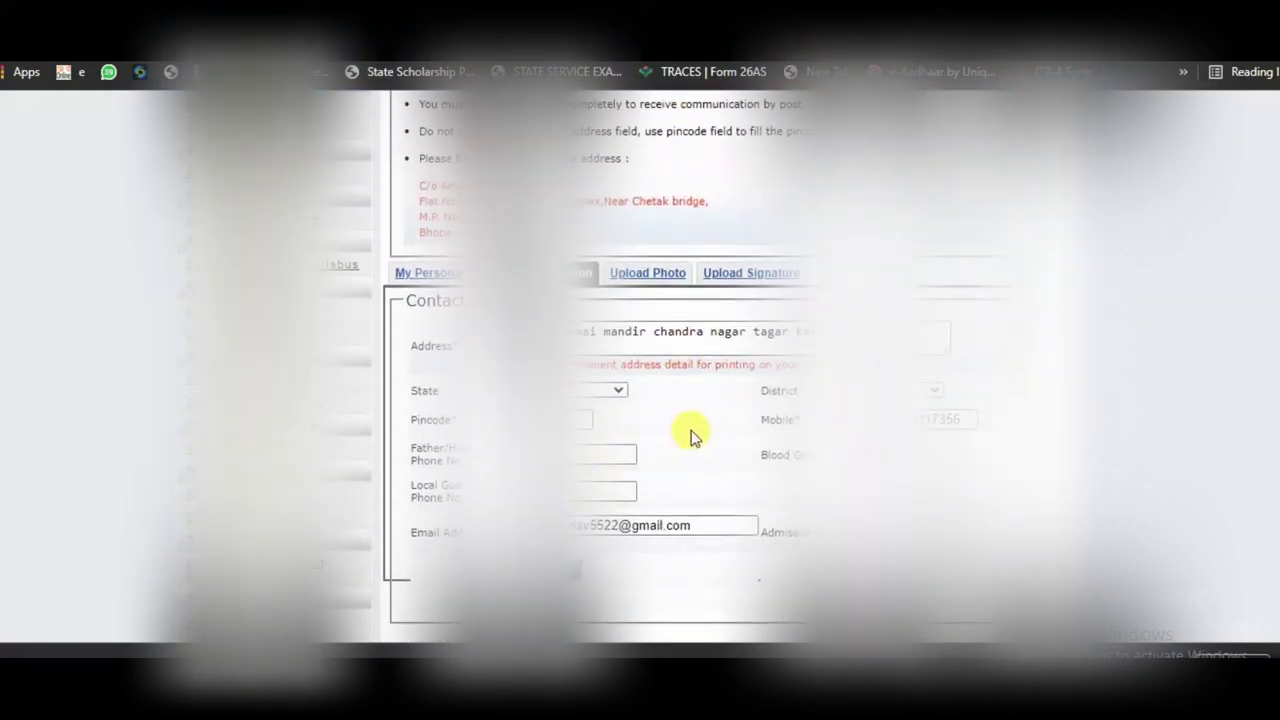
{"action": "scroll", "coordinate": [690, 428], "scroll_direction": "down", "scroll_amount": 1}
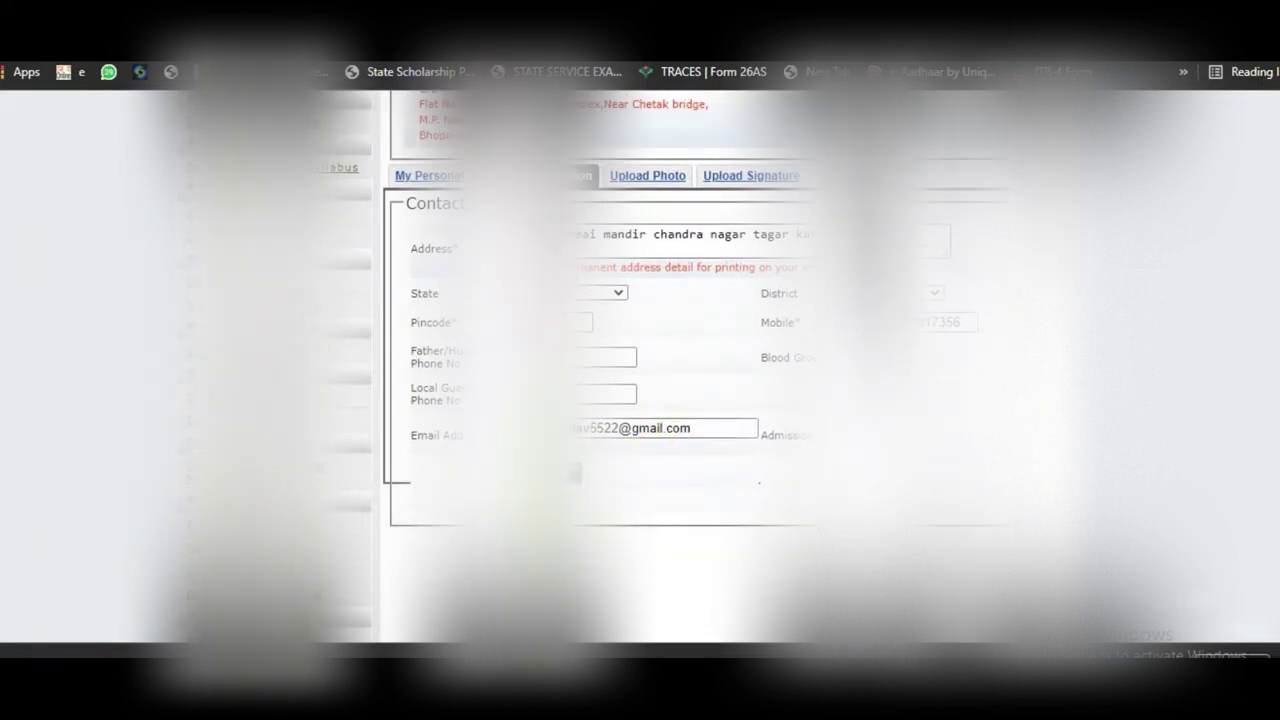
Step: Choose DHANRAJPIC as the student's photo in the Upload Photo section
{"action": "left_click", "coordinate": [633, 186]}
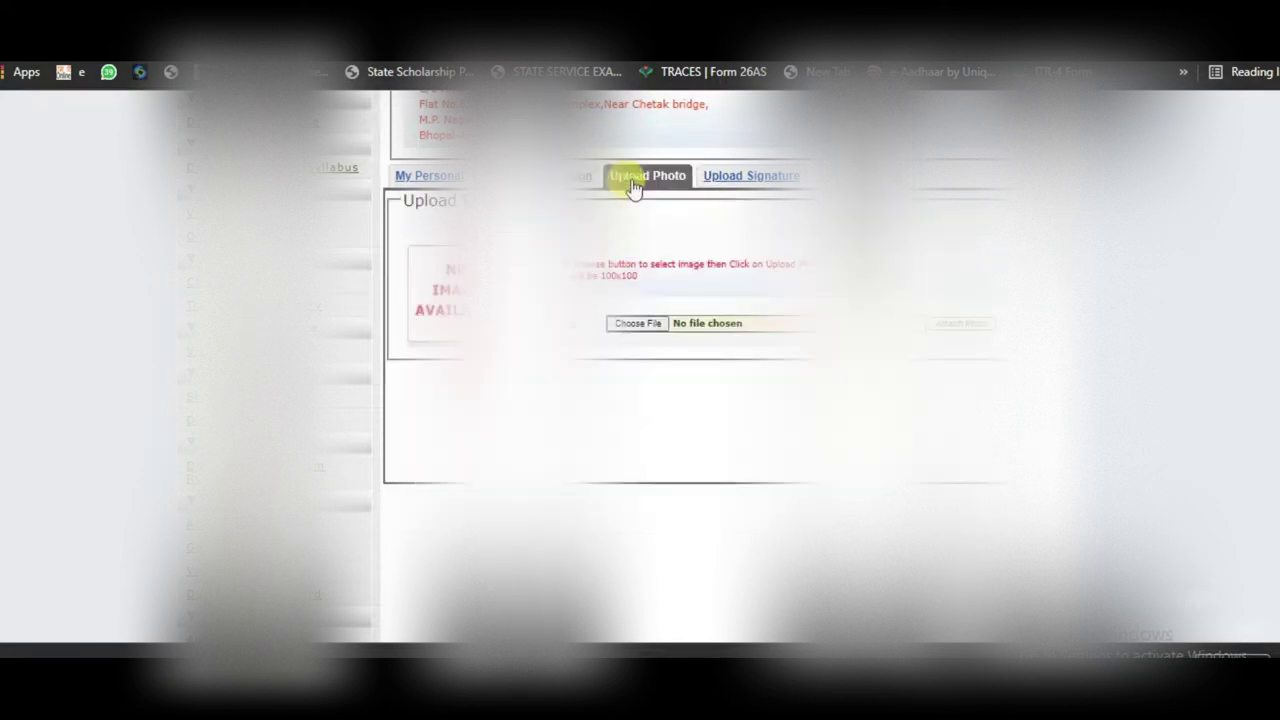
{"action": "left_click", "coordinate": [637, 323]}
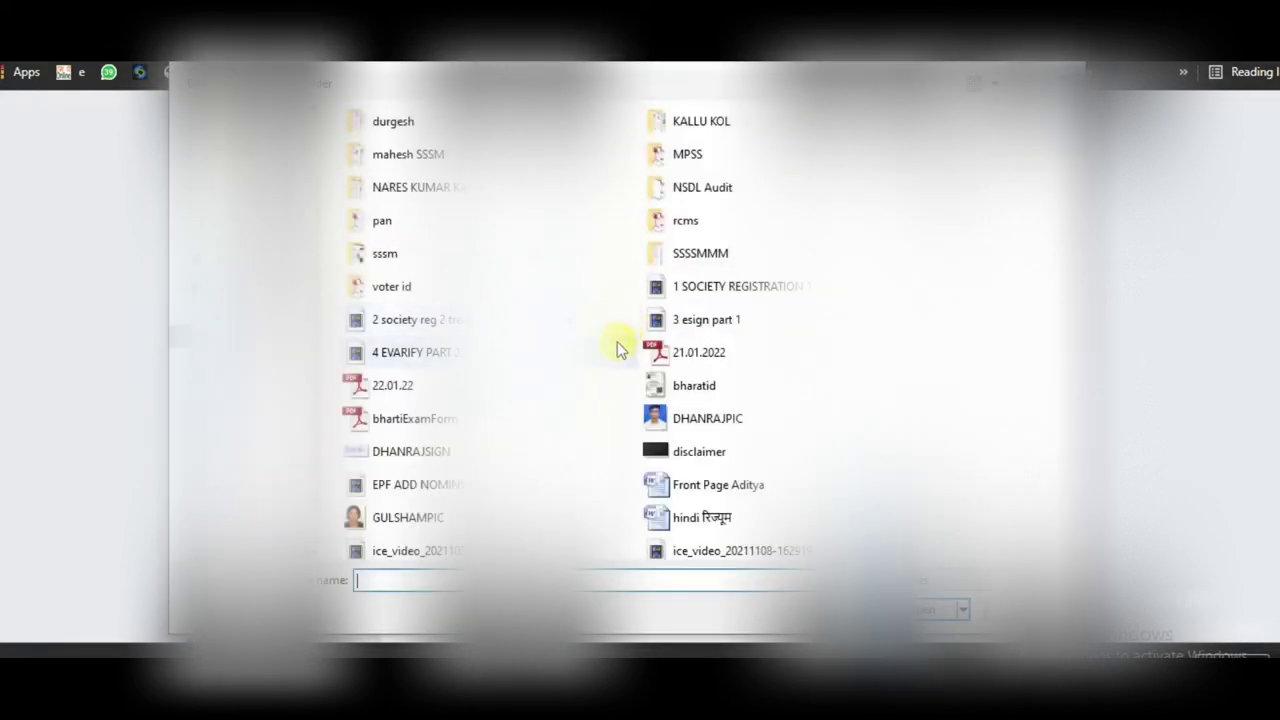
{"action": "left_click", "coordinate": [426, 280]}
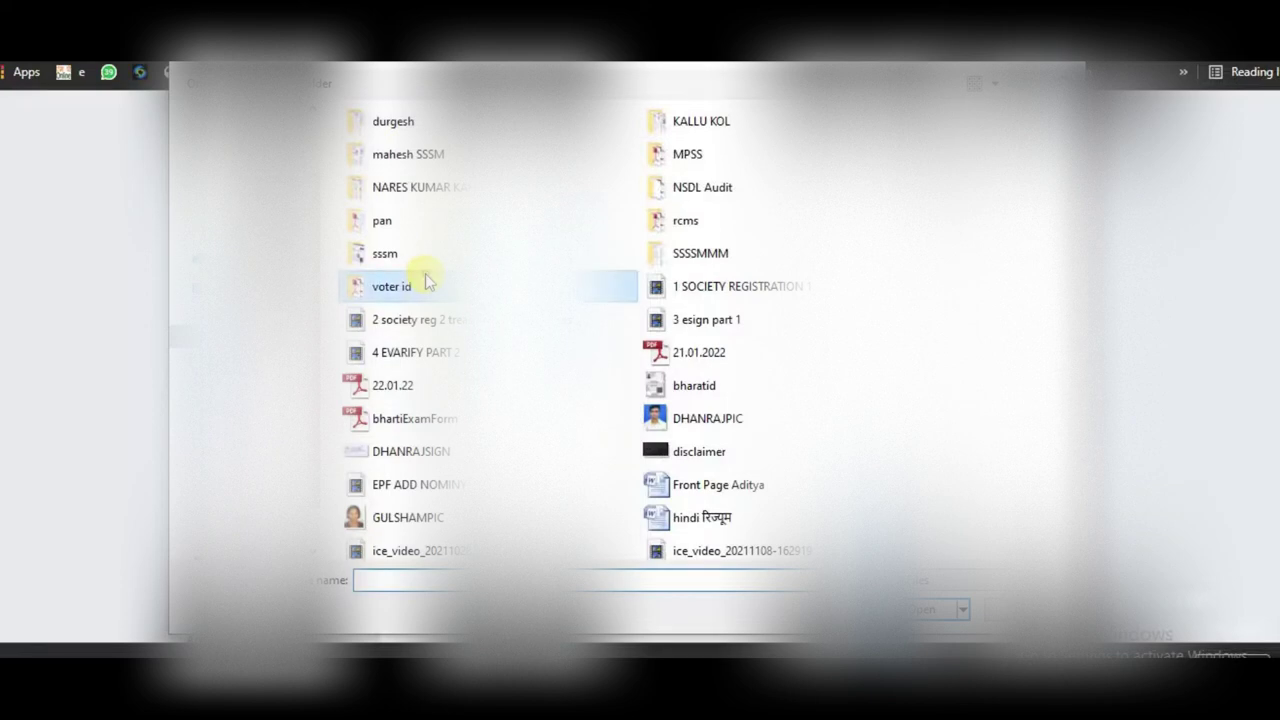
{"action": "left_click", "coordinate": [690, 418]}
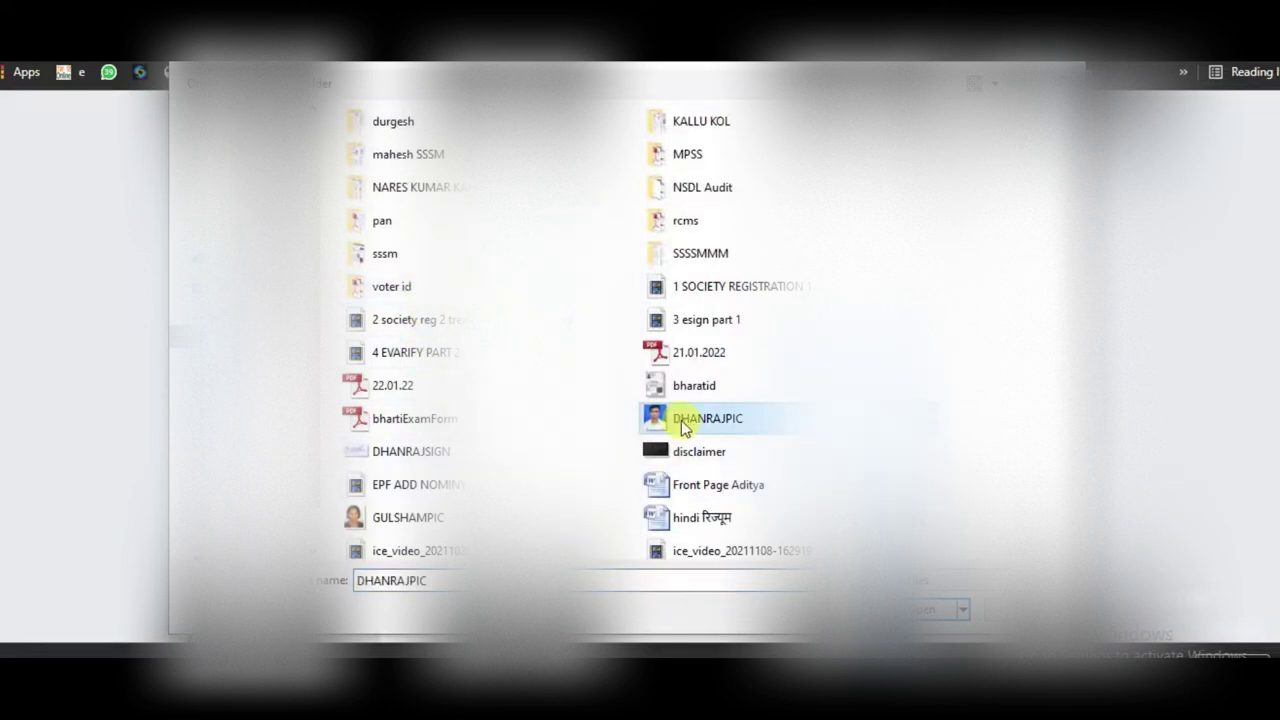
{"action": "double_click", "coordinate": [681, 420]}
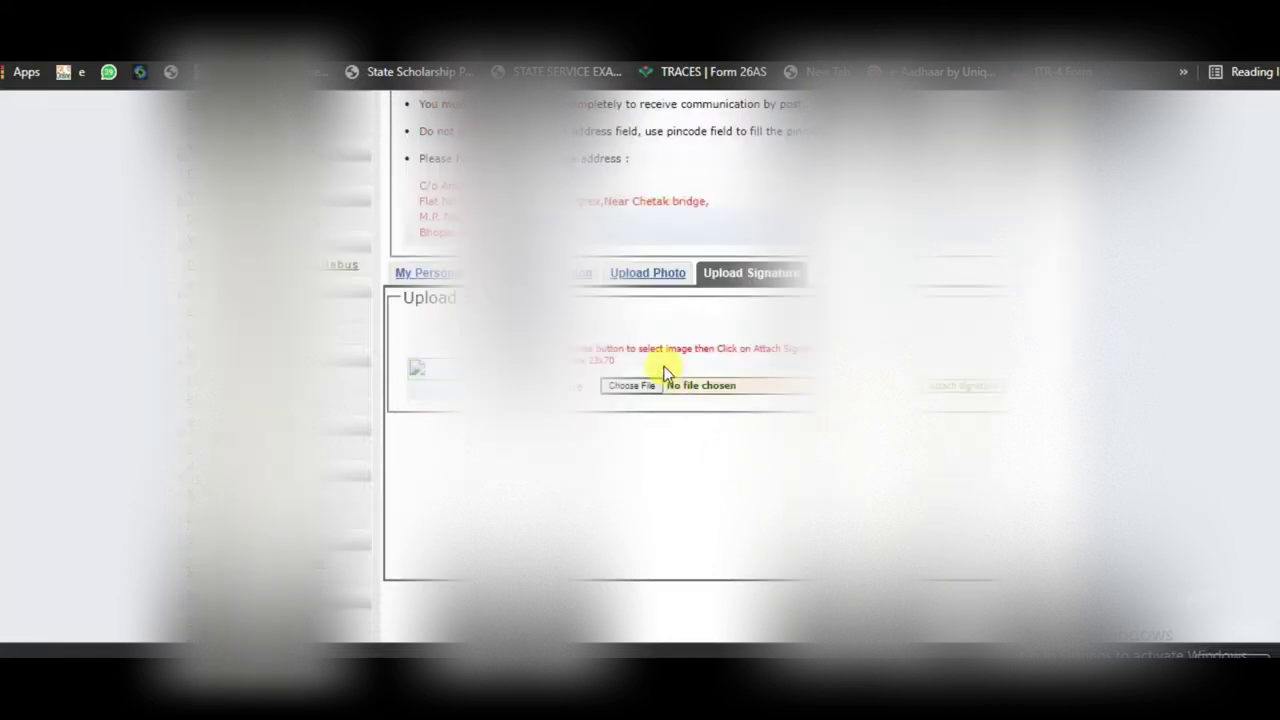
Step: Attach DHANRAJSIGN.jpg as the signature and acknowledge the upload success message
{"action": "left_click", "coordinate": [620, 386]}
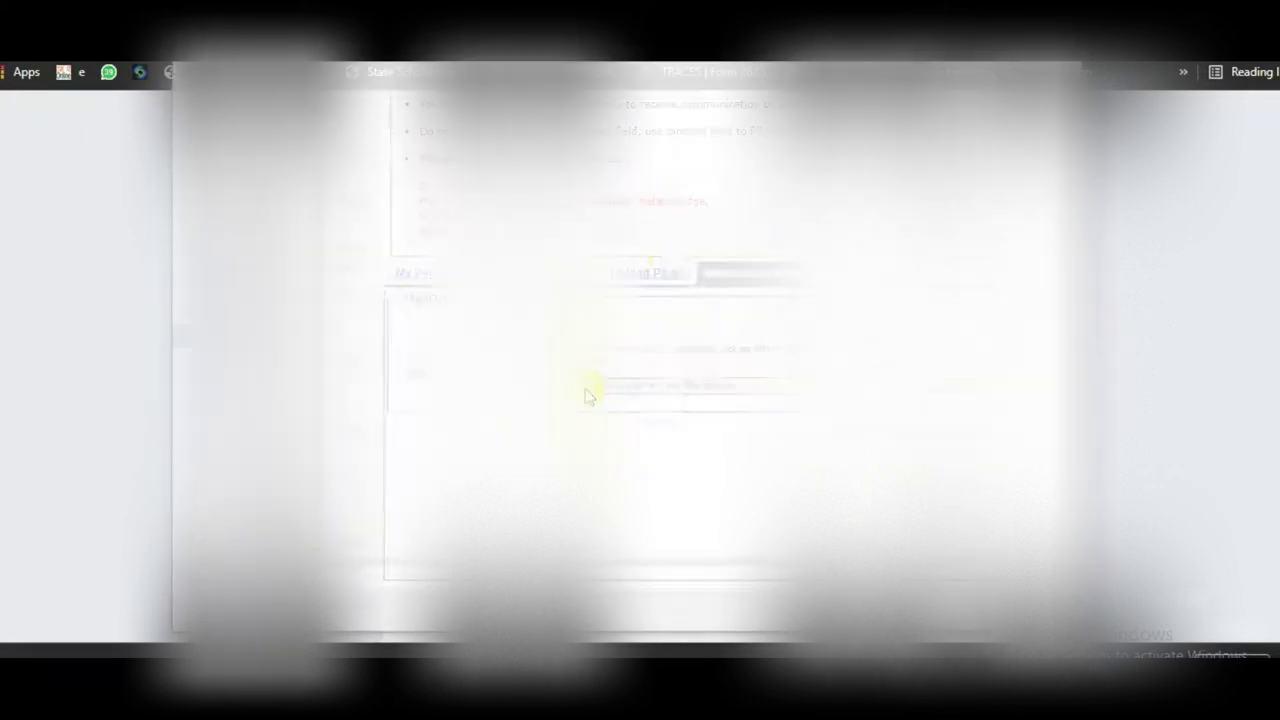
{"action": "left_click", "coordinate": [412, 418]}
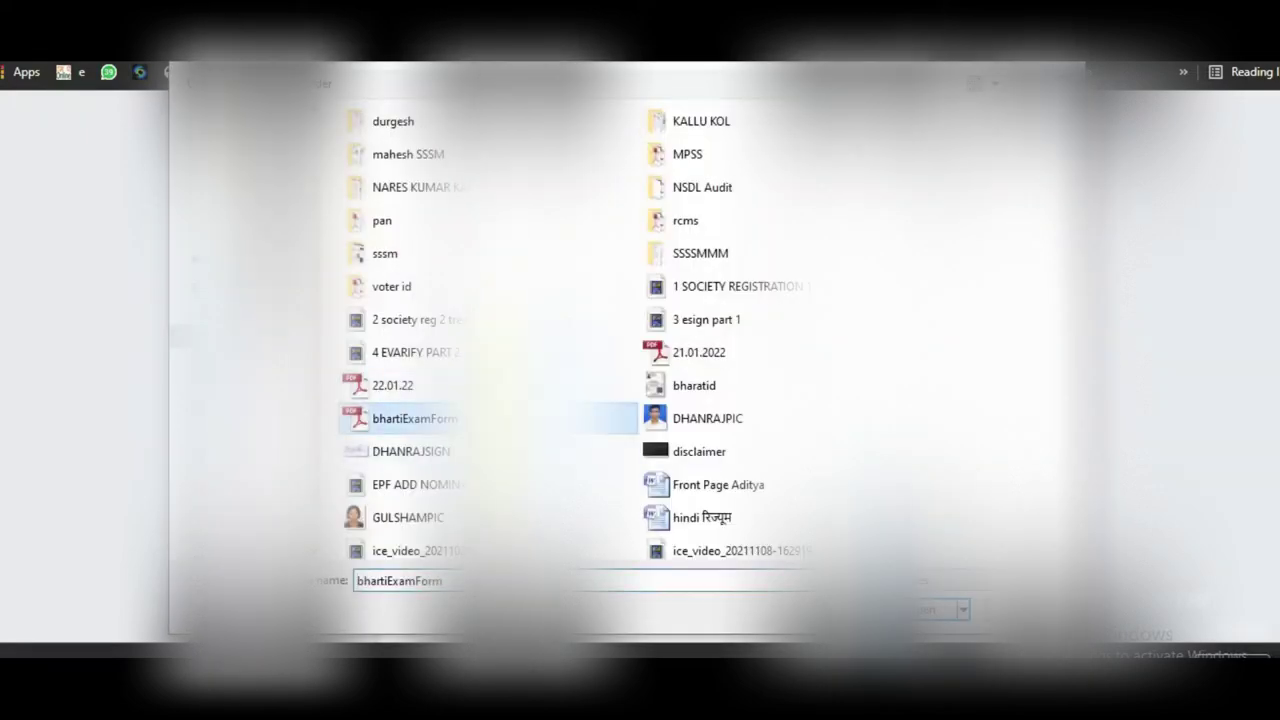
{"action": "left_click", "coordinate": [392, 455]}
{"action": "double_click", "coordinate": [392, 455]}
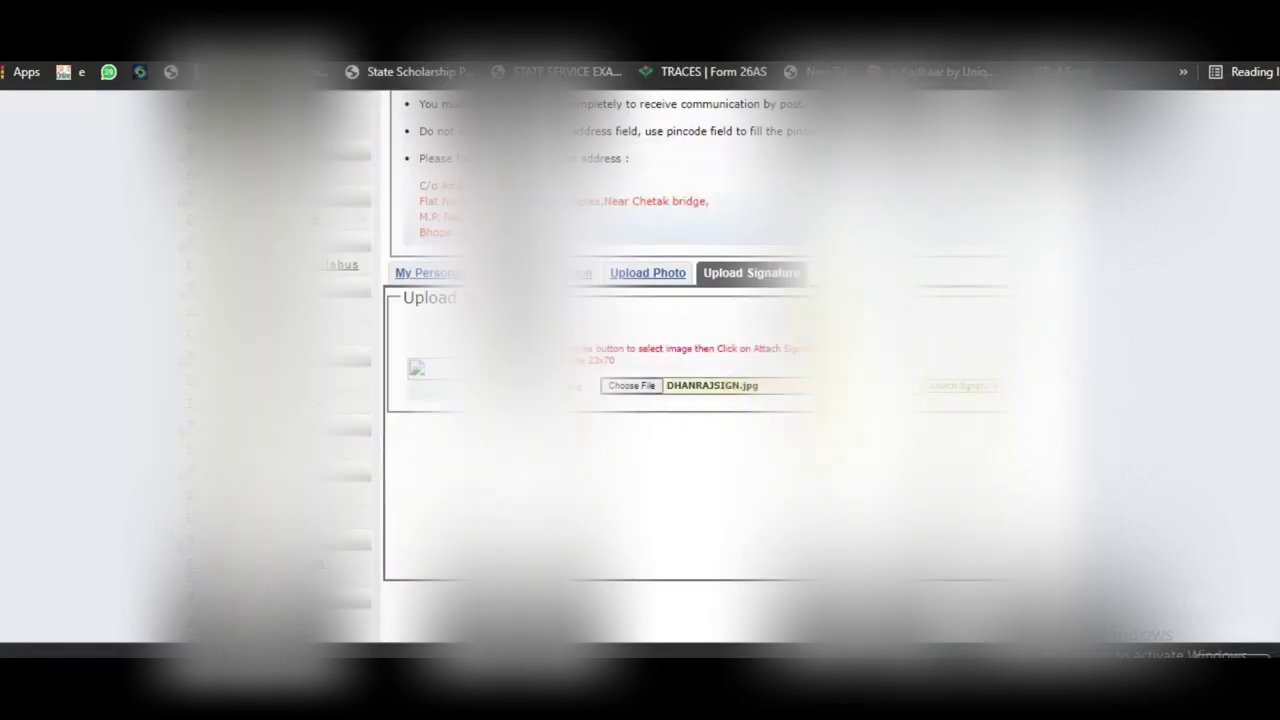
{"action": "left_click", "coordinate": [965, 386]}
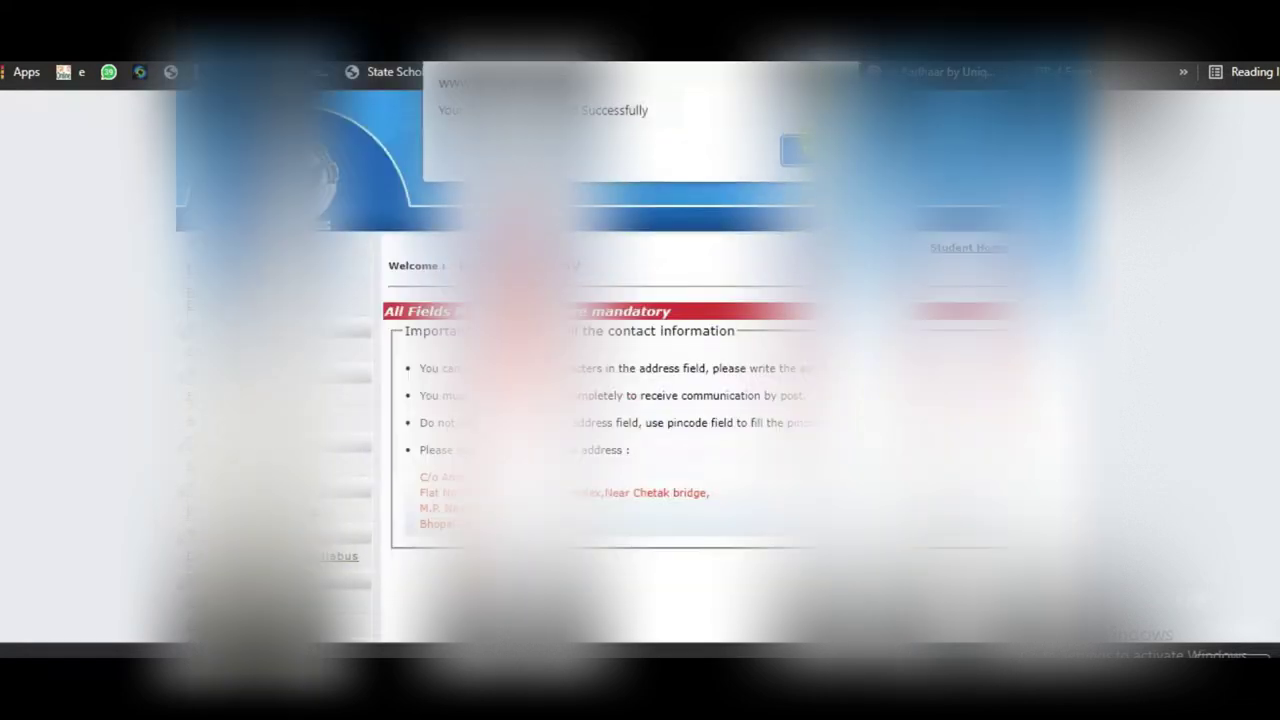
{"action": "left_click", "coordinate": [800, 150]}
{"action": "scroll", "coordinate": [640, 400], "scroll_direction": "down", "scroll_amount": 3}
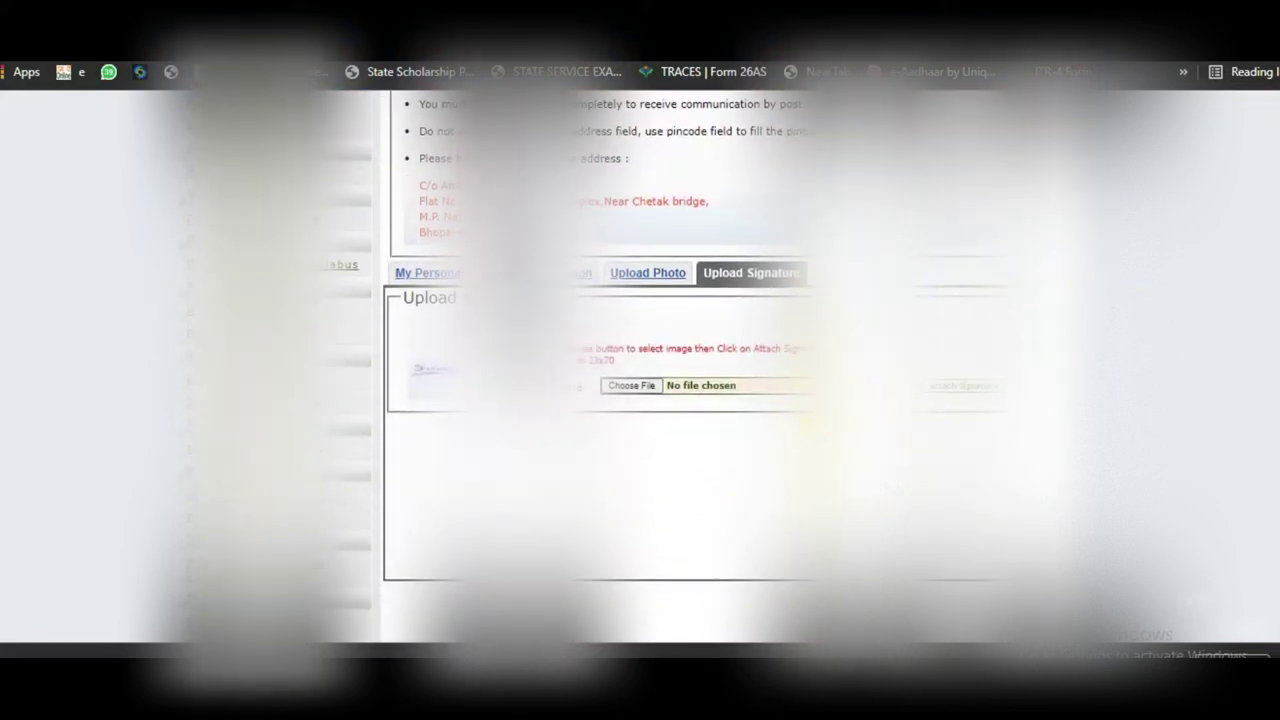